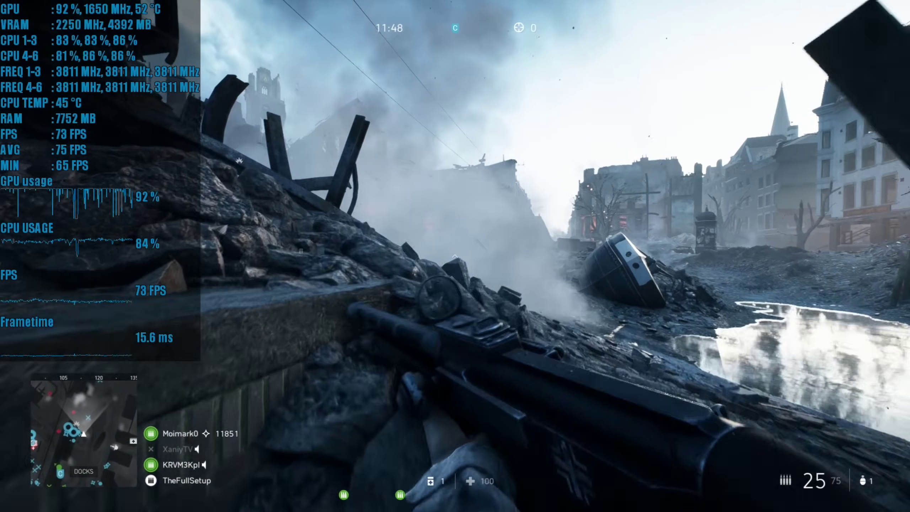
key("a")
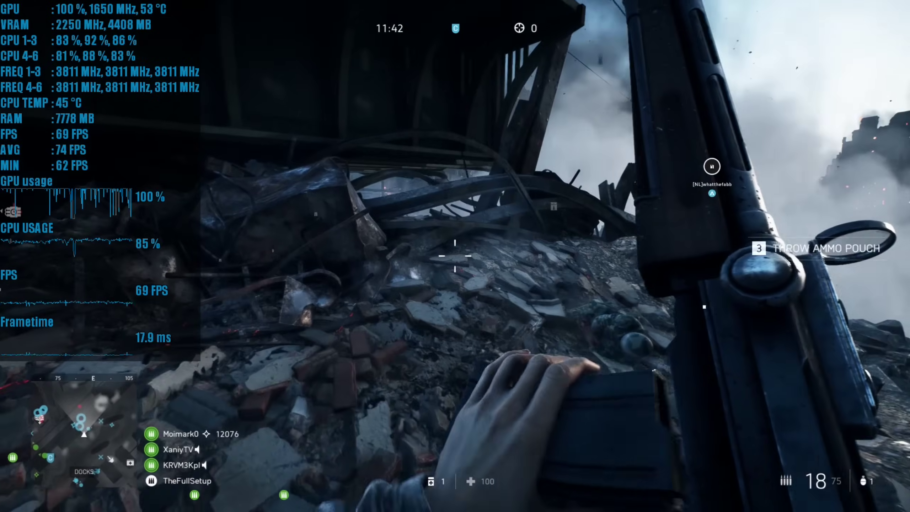
key("w")
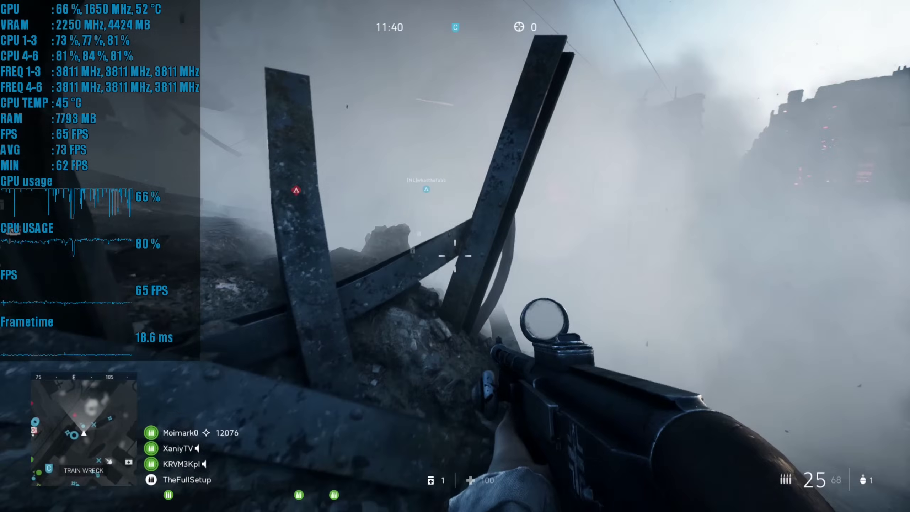
right_click(455, 255)
left_click(455, 256)
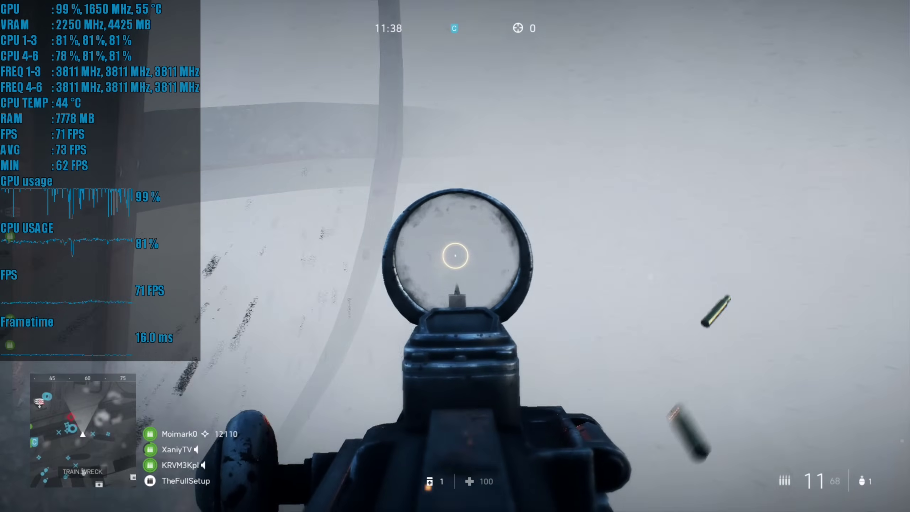
key("r")
key("z")
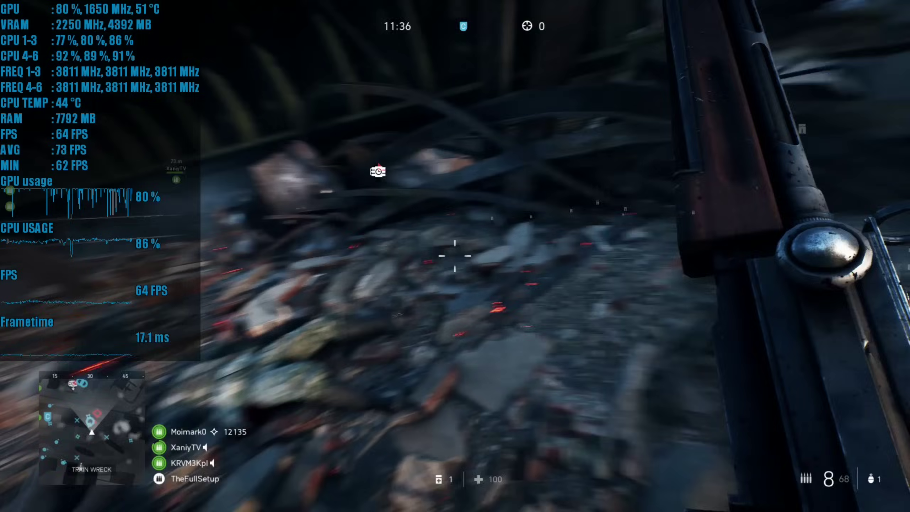
key("w")
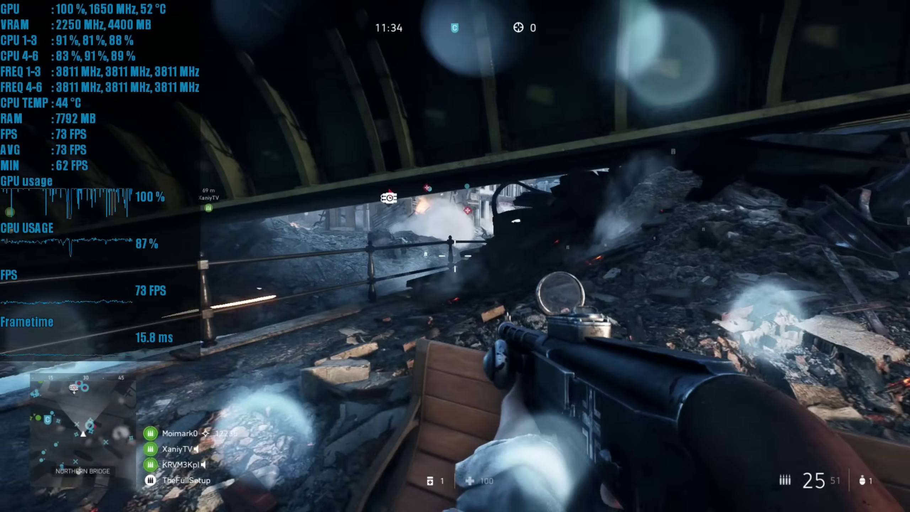
right_click(455, 256)
left_click_drag(454, 256, 455, 256)
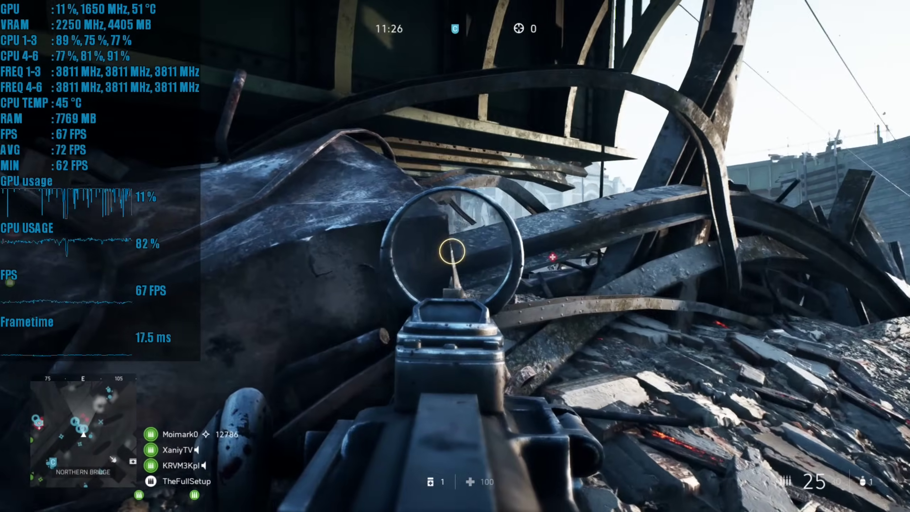
key("w")
key("d")
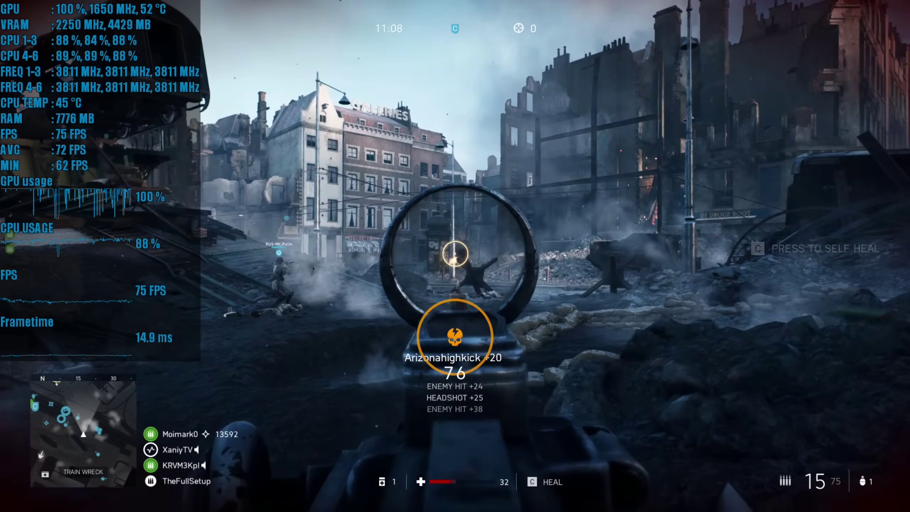
key("r")
key("w")
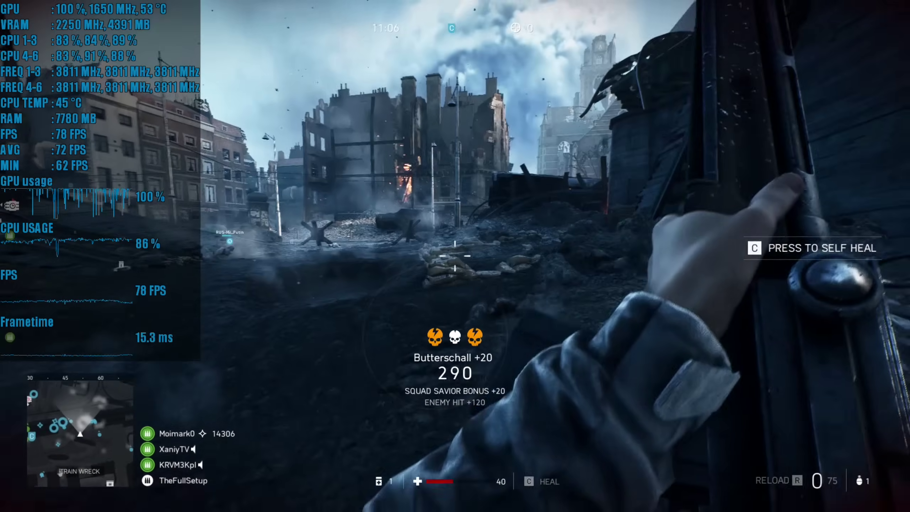
key("space")
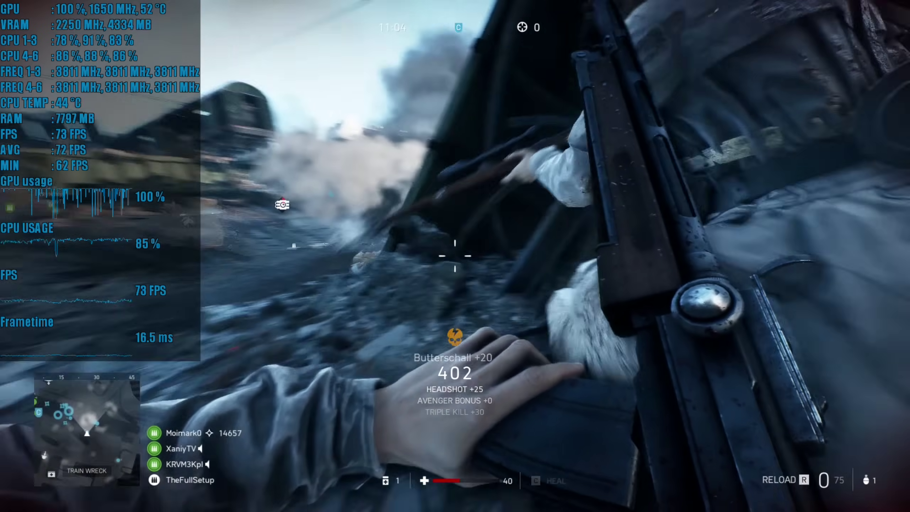
key("shift")
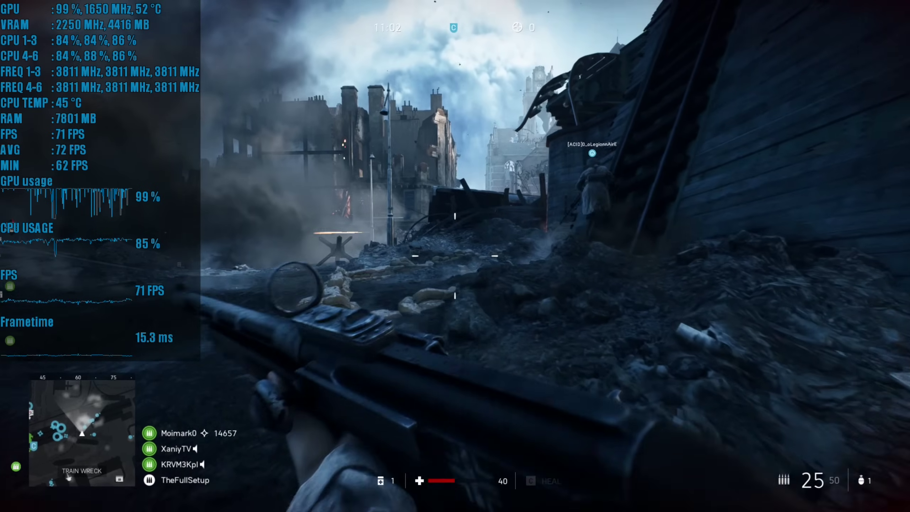
key("w")
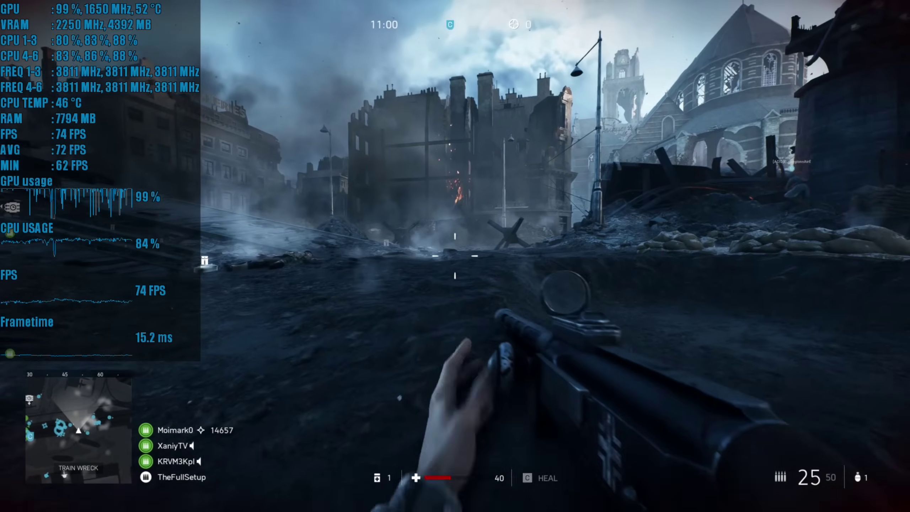
key("shift")
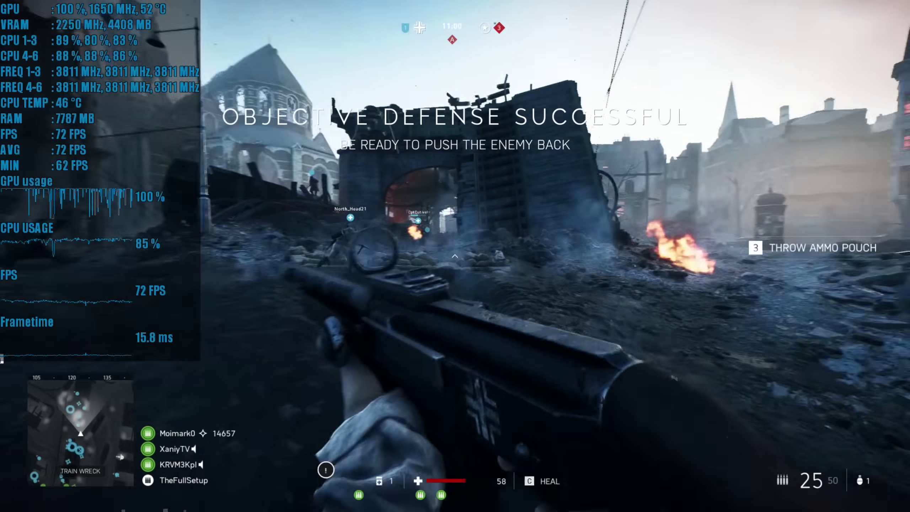
key("w")
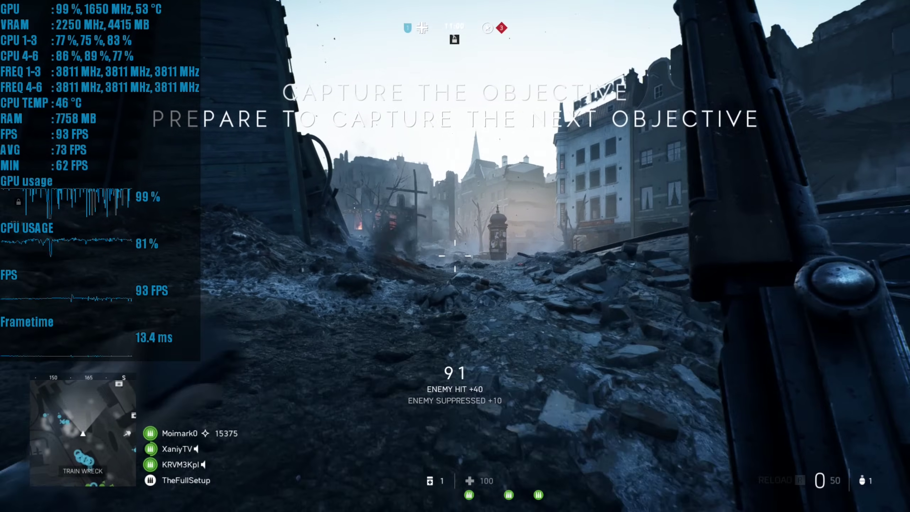
key("r")
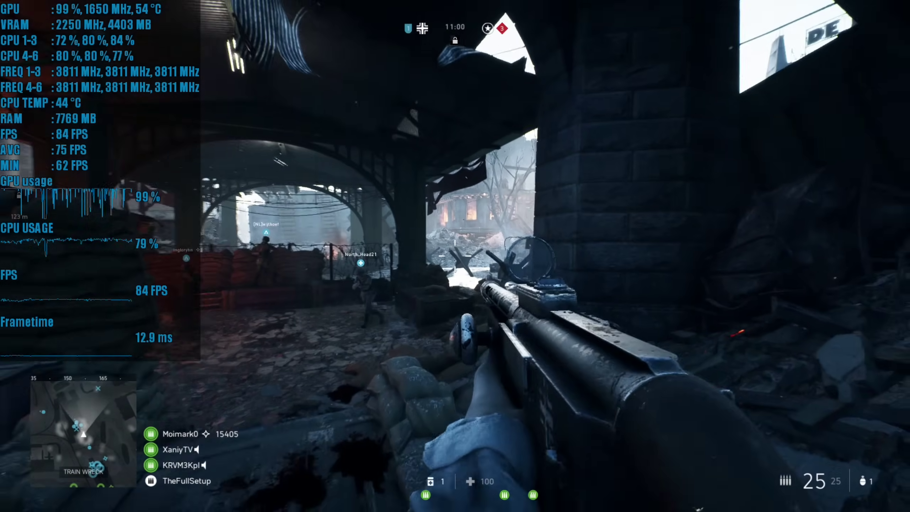
key("shift+w")
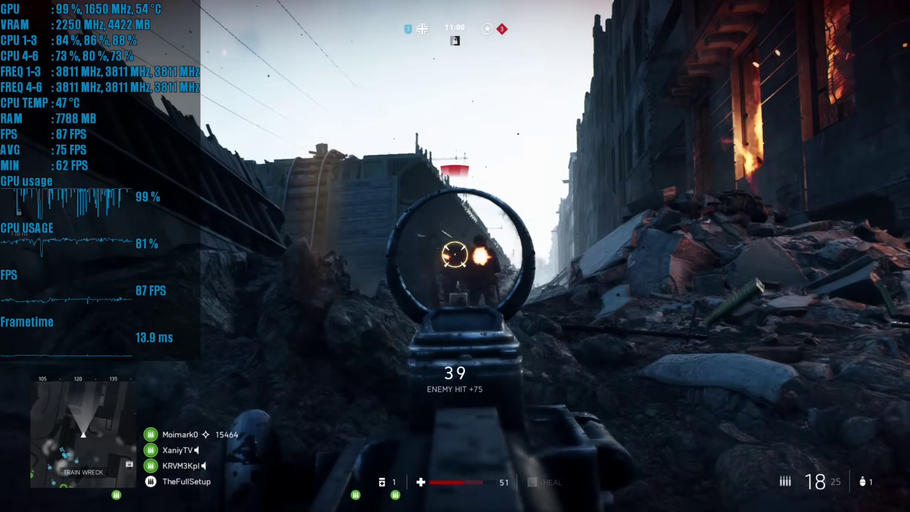
left_click(454, 254)
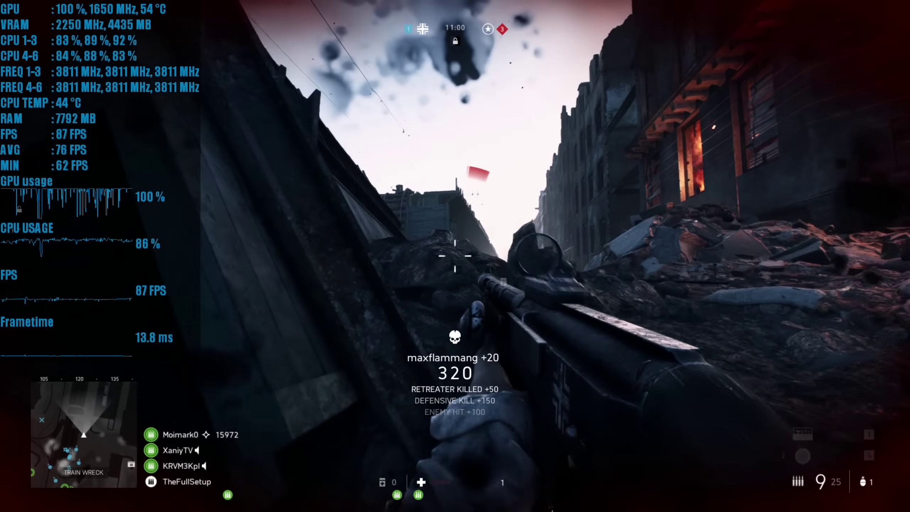
key("1")
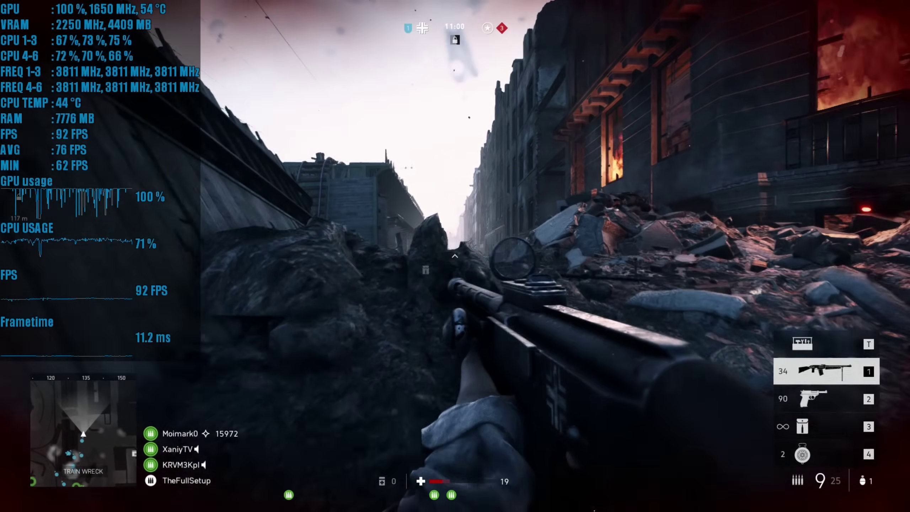
right_click(454, 256)
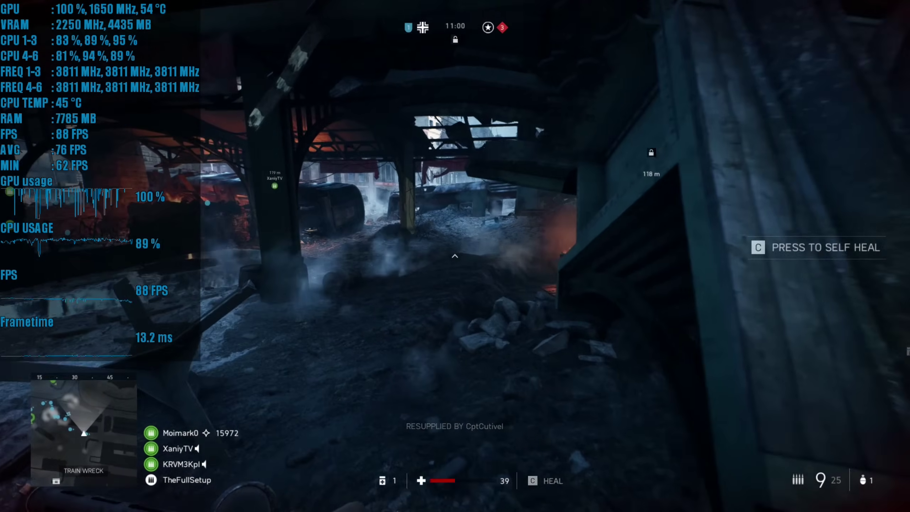
key("w")
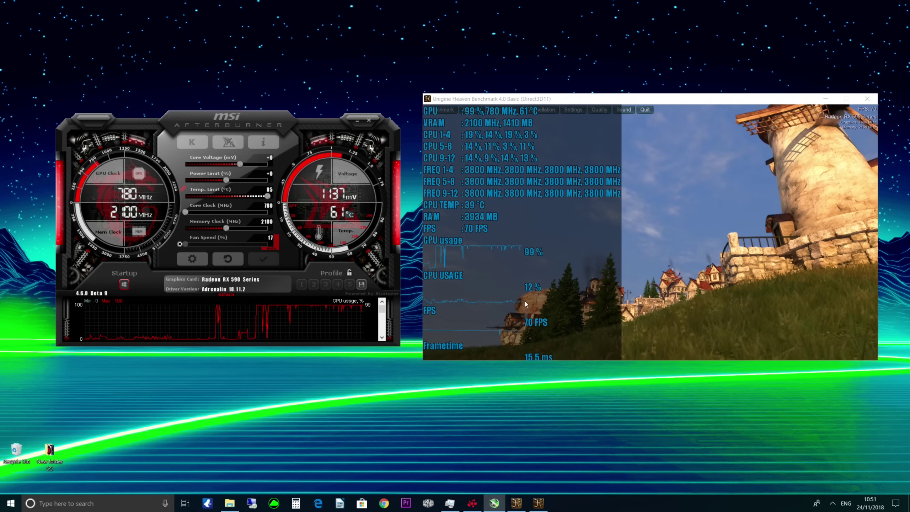
Bring up the RivaTuner Statistics Server settings, move the window over the benchmark to review the on-screen display options, and minimize it.
left_click(832, 503)
left_click(824, 486)
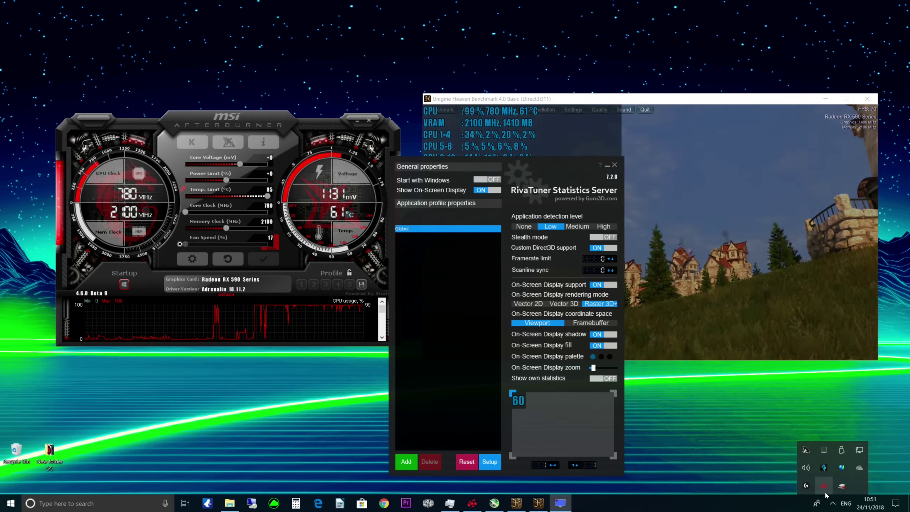
left_click_drag(535, 166, 605, 139)
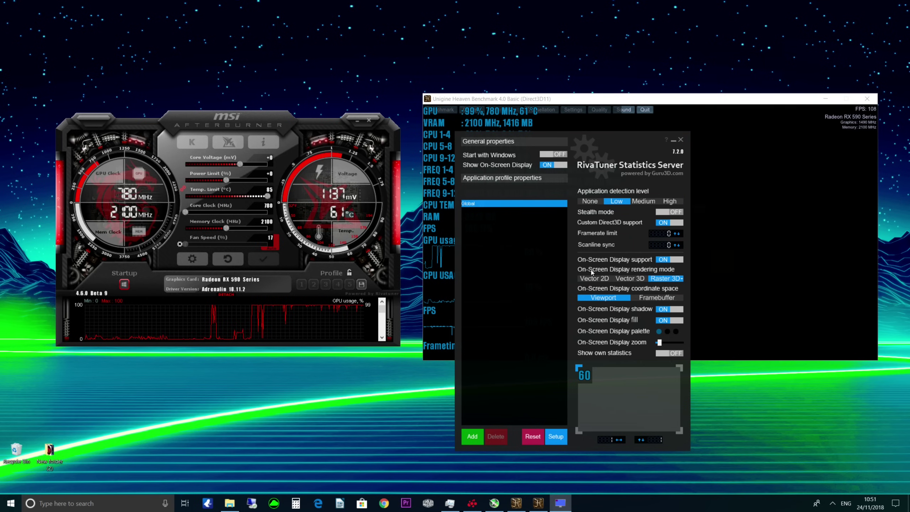
left_click(673, 140)
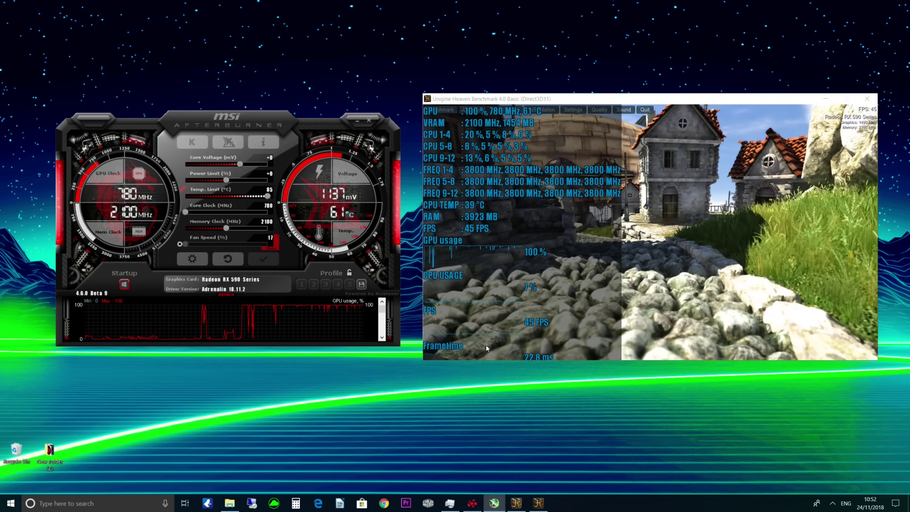
Start recording average and minimum framerate statistics in the running Heaven benchmark, and end the recording.
left_click(448, 337)
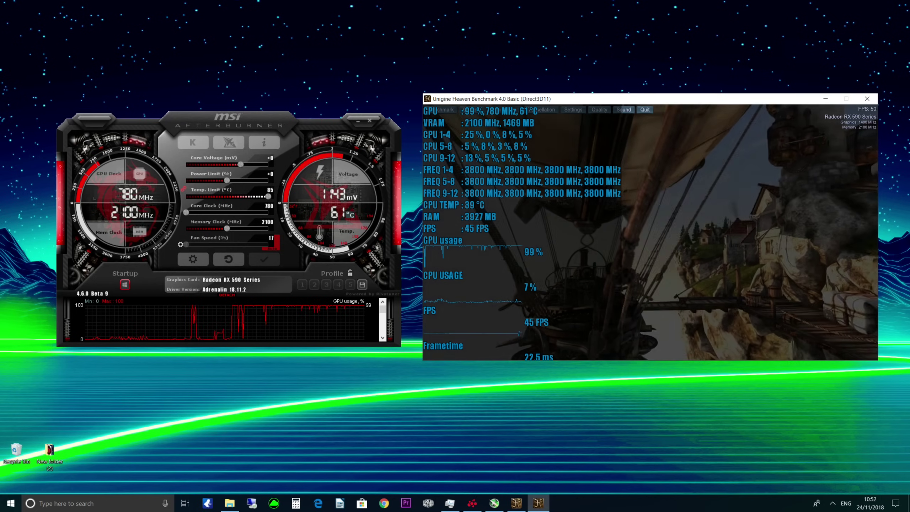
key("F11")
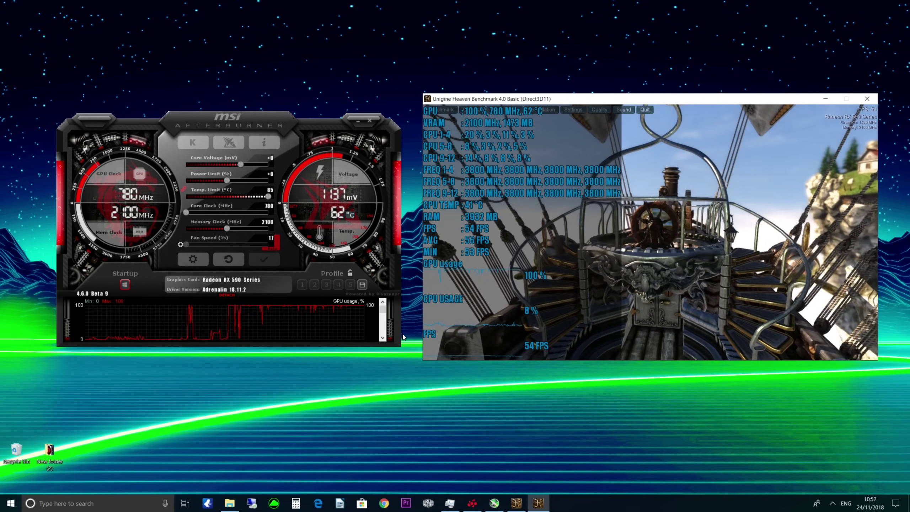
key("F10")
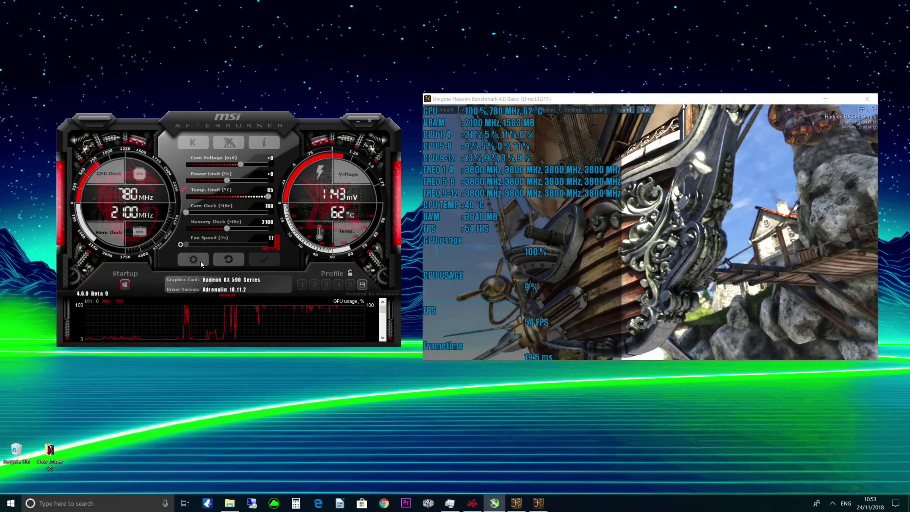
Open the MSI Afterburner properties and review the general startup, compatibility, update checking and AMD options.
left_click(201, 261)
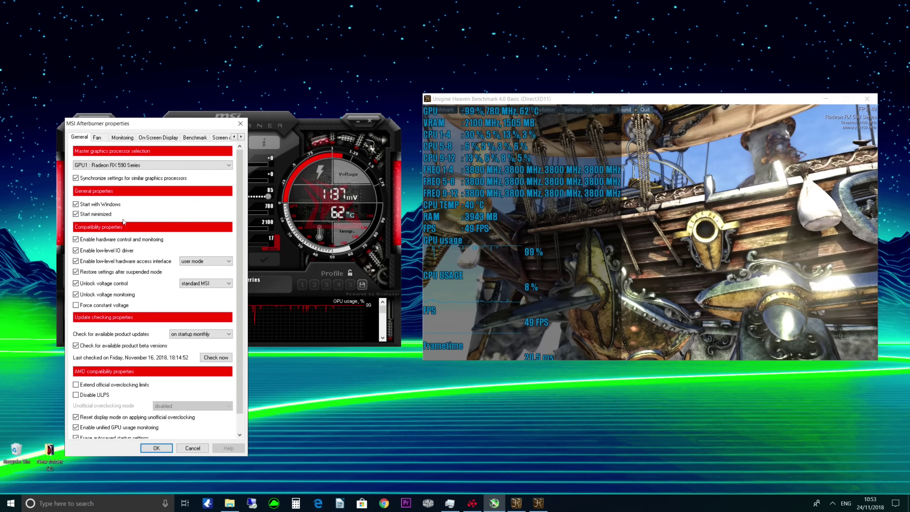
left_click(76, 214)
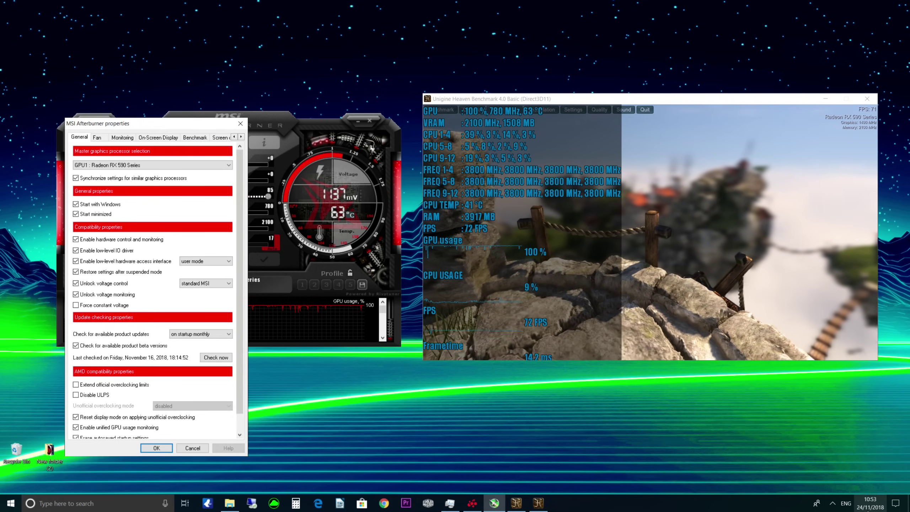
left_click(833, 506)
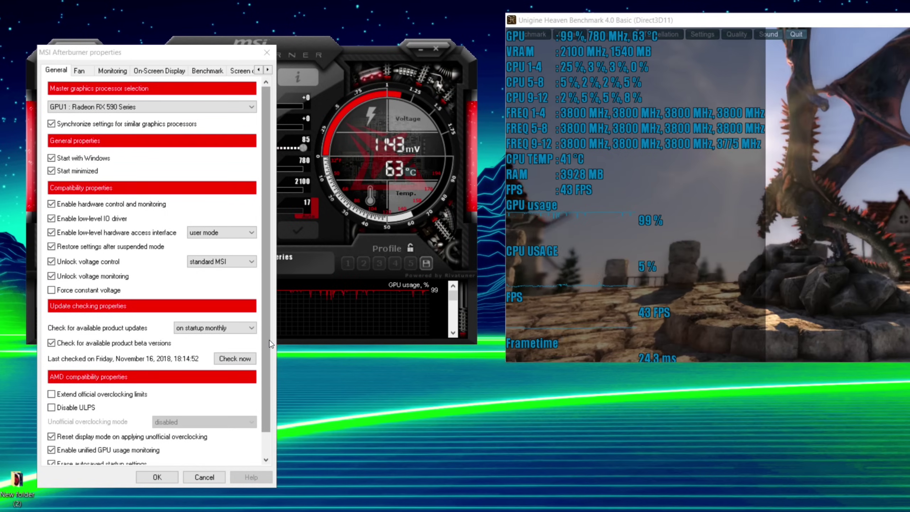
left_click_drag(266, 353, 266, 376)
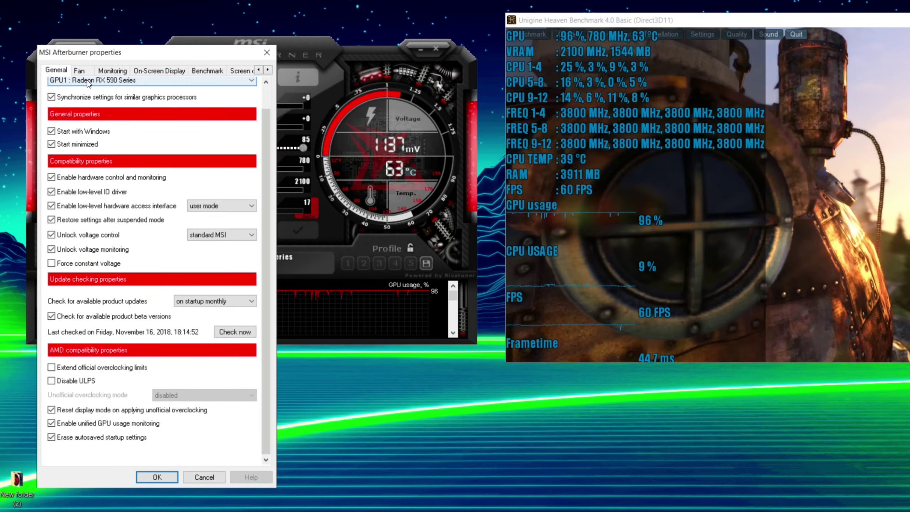
Enable user defined software automatic fan control in the Afterburner properties.
left_click(80, 70)
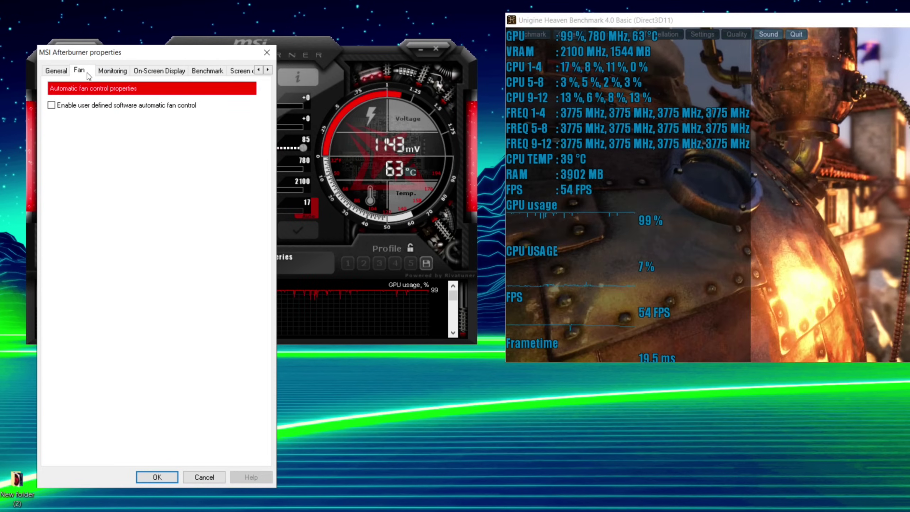
left_click(51, 105)
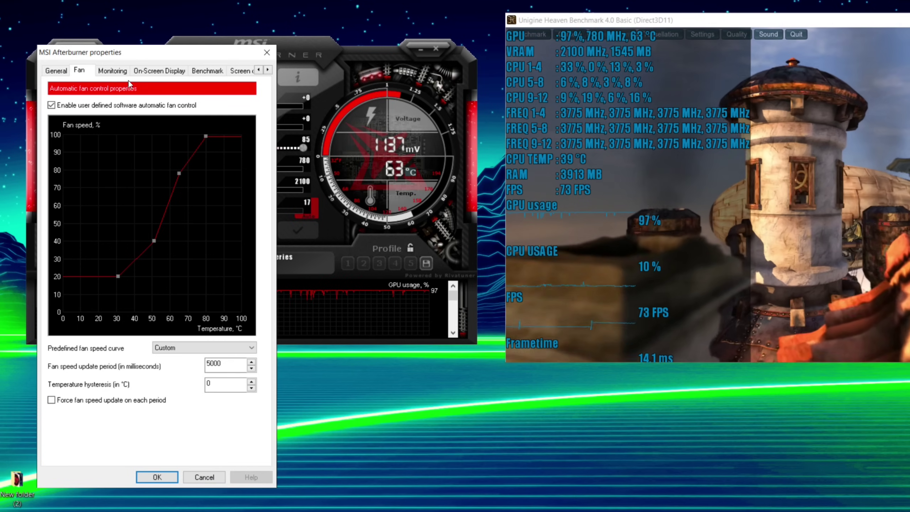
Review the hardware monitoring graphs from GPU usage to the framerate and frametime entries, checking which are shown in the on-screen display.
left_click(112, 71)
scroll(146, 197, "down", 7)
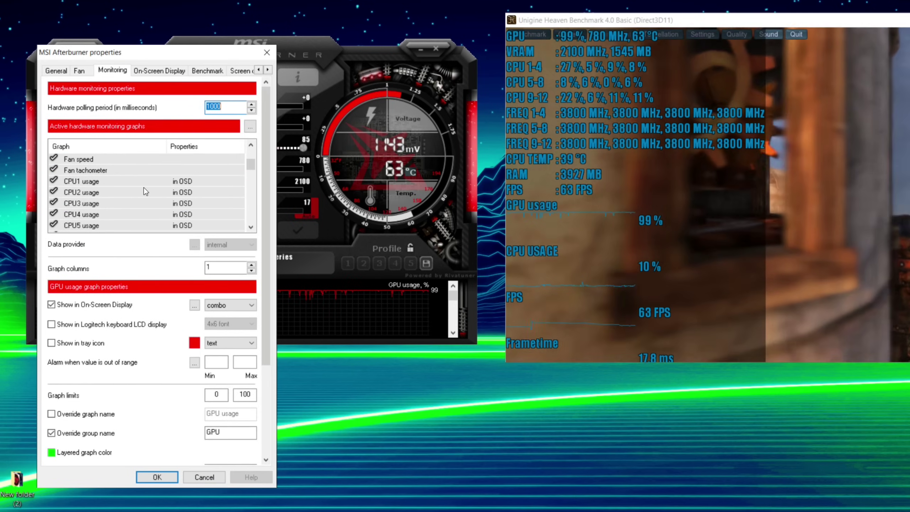
scroll(150, 204, "up", 7)
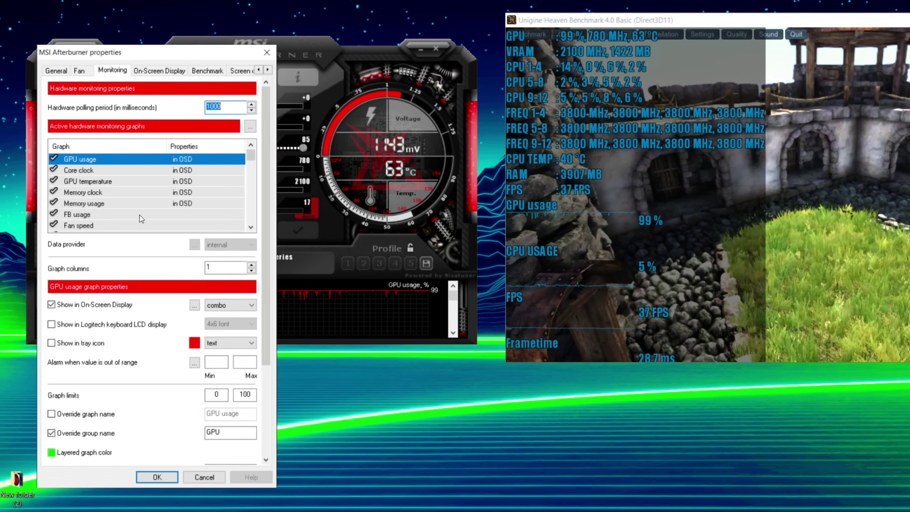
scroll(146, 200, "down", 4)
scroll(129, 188, "down", 6)
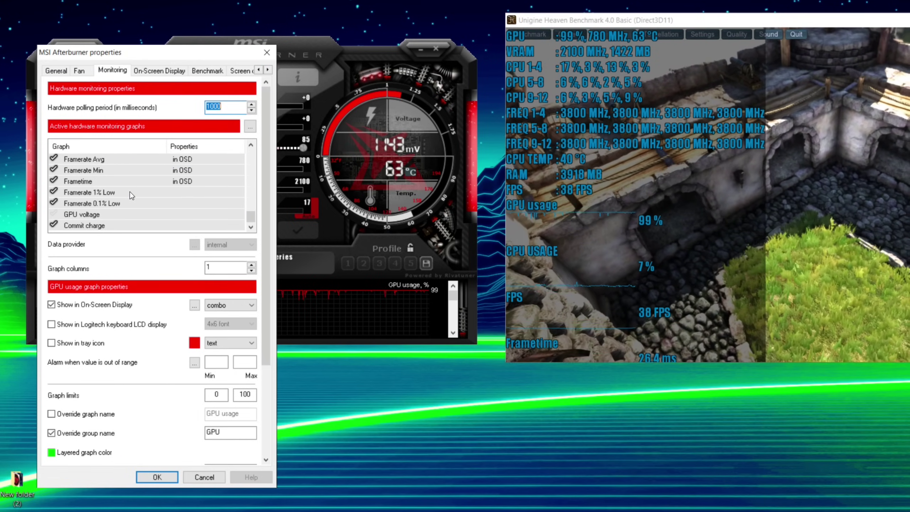
scroll(127, 194, "up", 10)
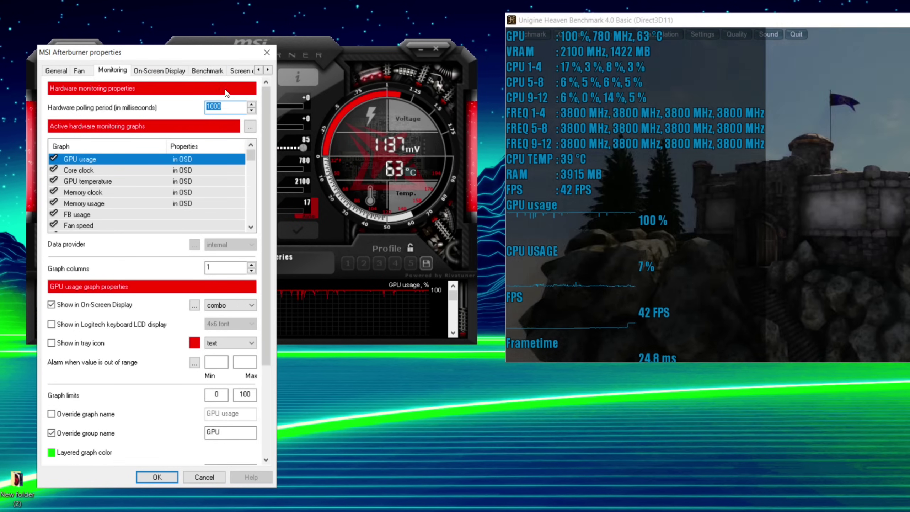
Close the Afterburner properties, raise the power limit to +50 %, set the core clock to 1560 MHz, and apply the settings.
left_click(267, 52)
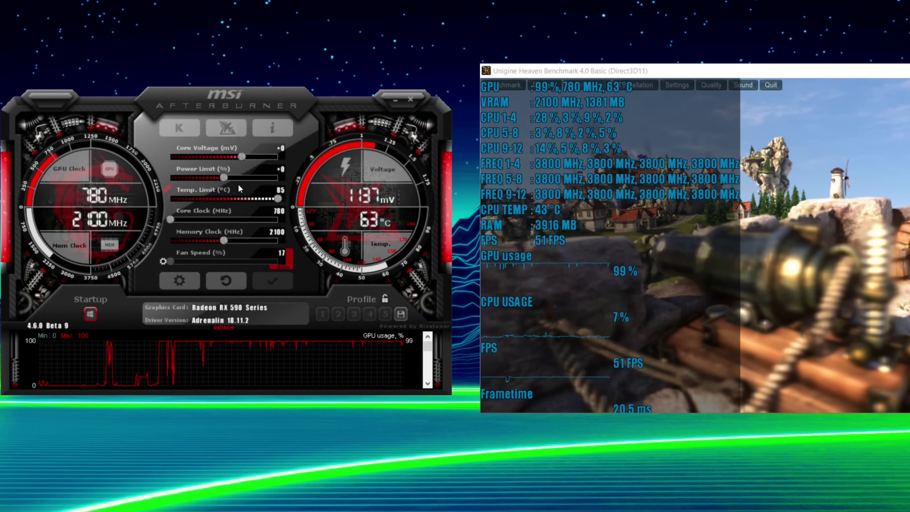
left_click_drag(222, 179, 288, 183)
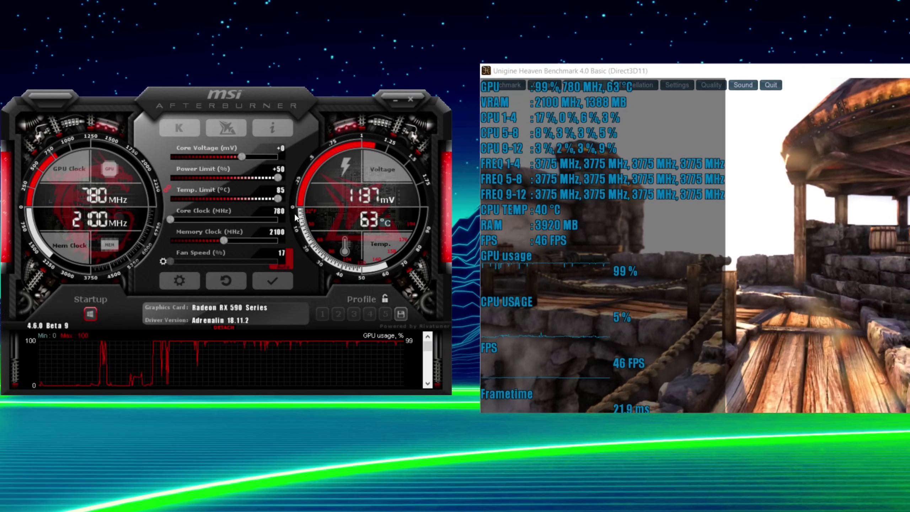
left_click(276, 212)
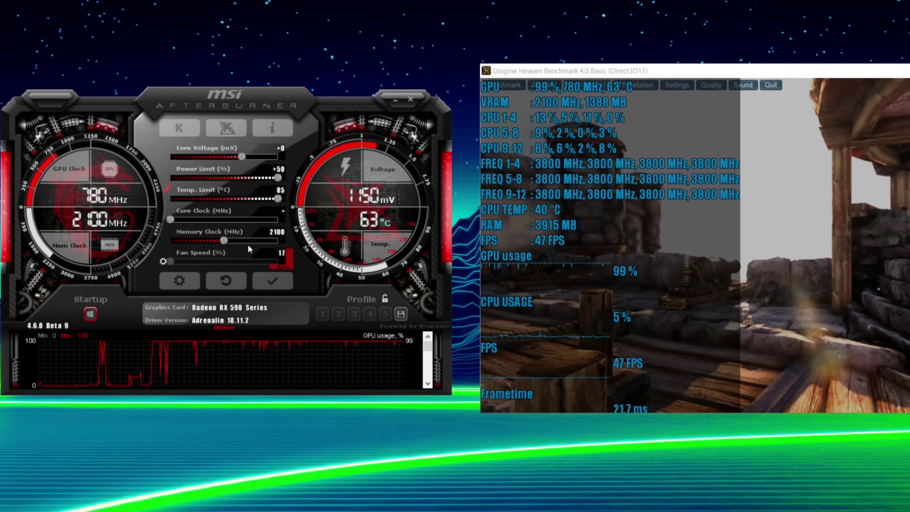
type("1560")
key("Return")
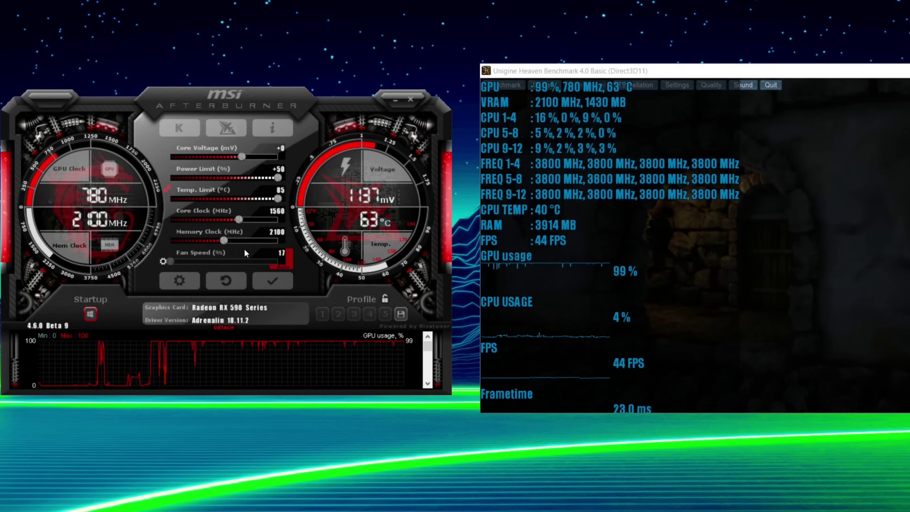
left_click(272, 280)
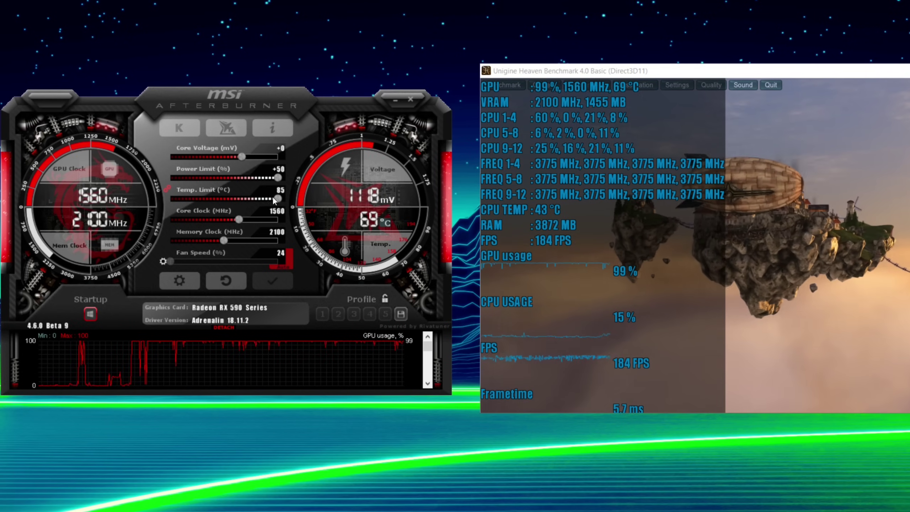
Switch off automatic fan control, set the fan speed to 100 %, and apply it.
left_click(280, 268)
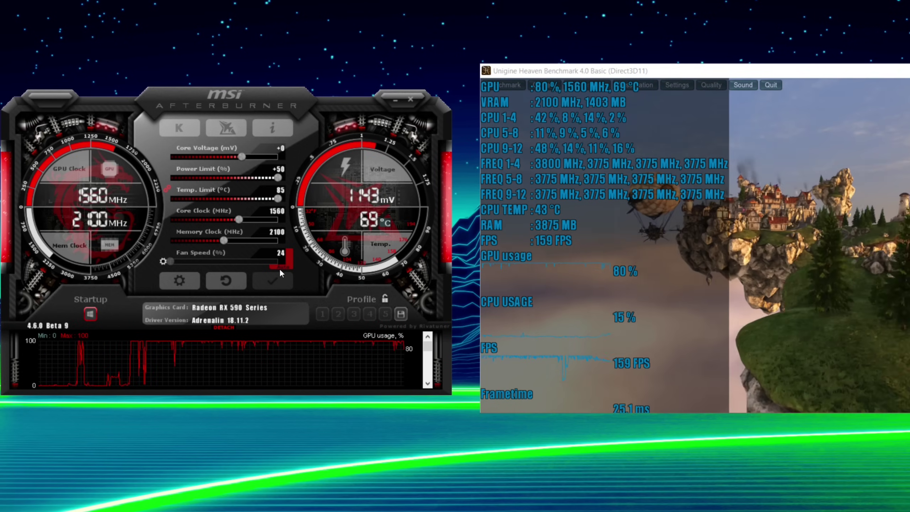
left_click(254, 262)
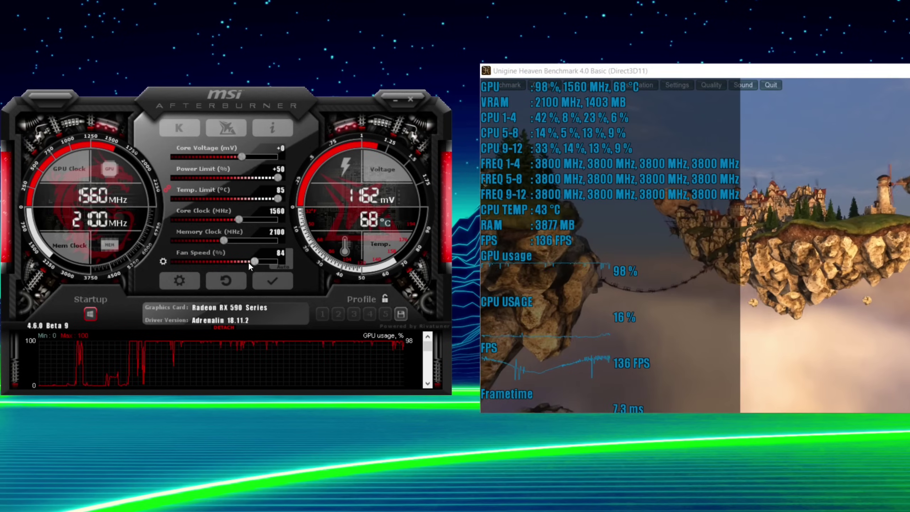
left_click(247, 262)
left_click_drag(249, 262, 290, 263)
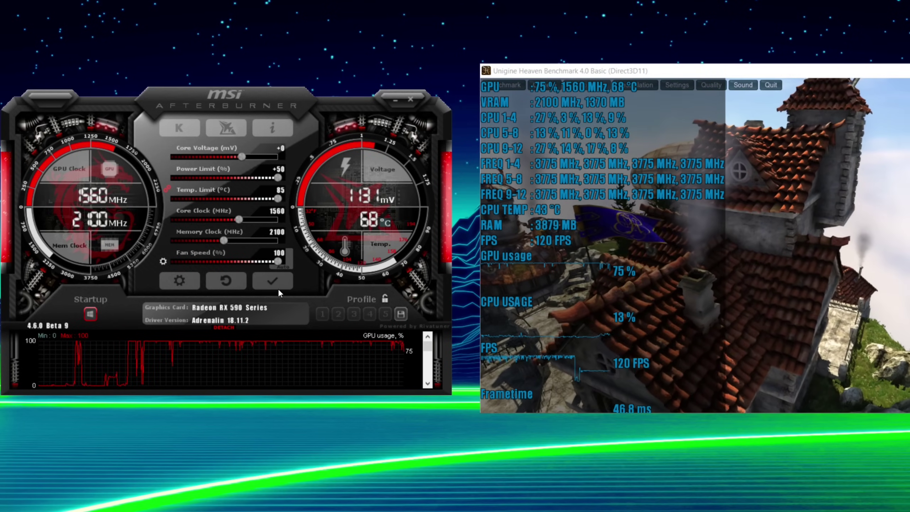
left_click(269, 284)
mouse_move(295, 340)
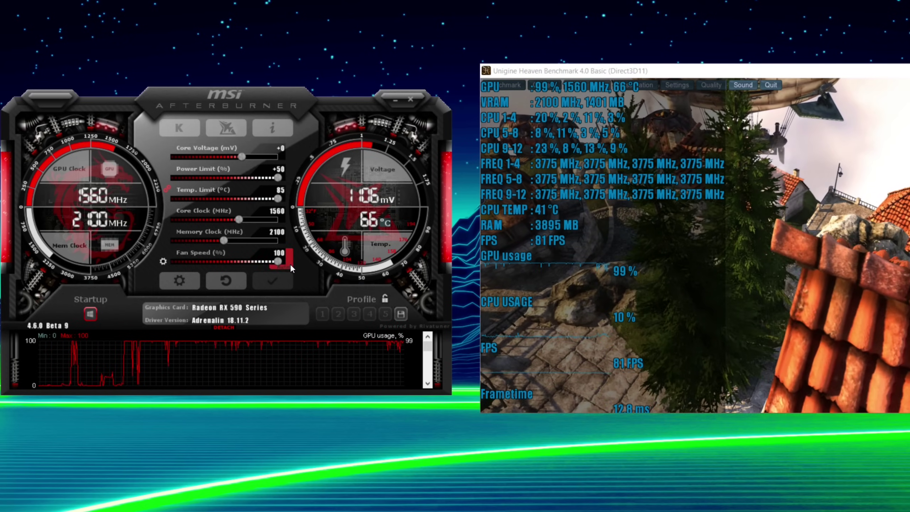
Try automatic fan control, check the fan properties, and return the fan to manual control.
left_click(290, 263)
left_click(163, 261)
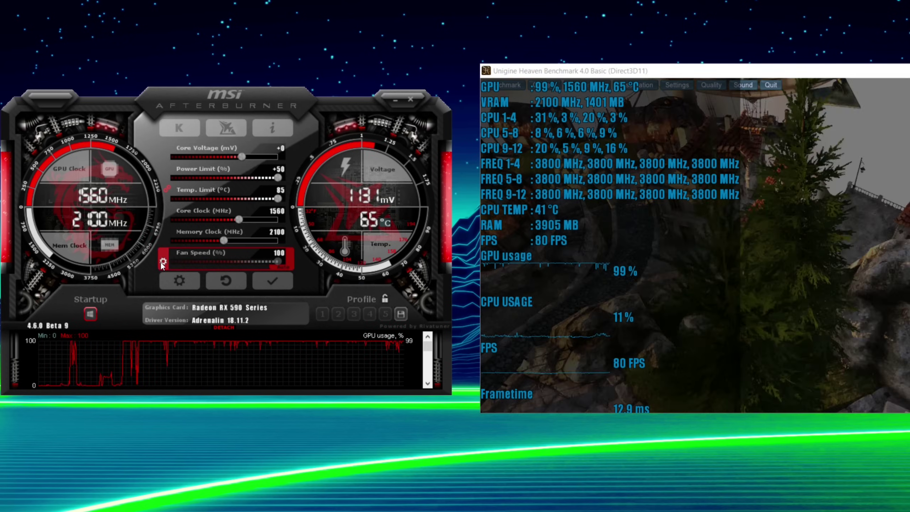
left_click(179, 280)
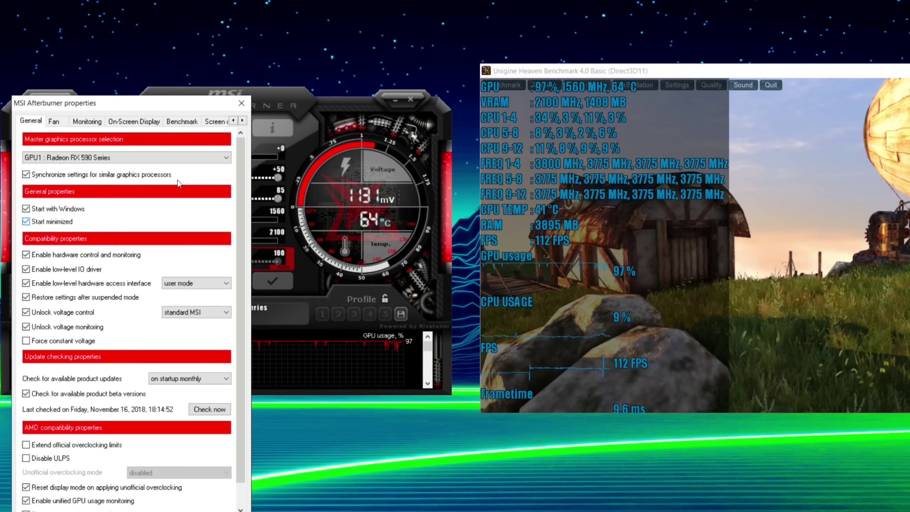
left_click(60, 121)
left_click(241, 102)
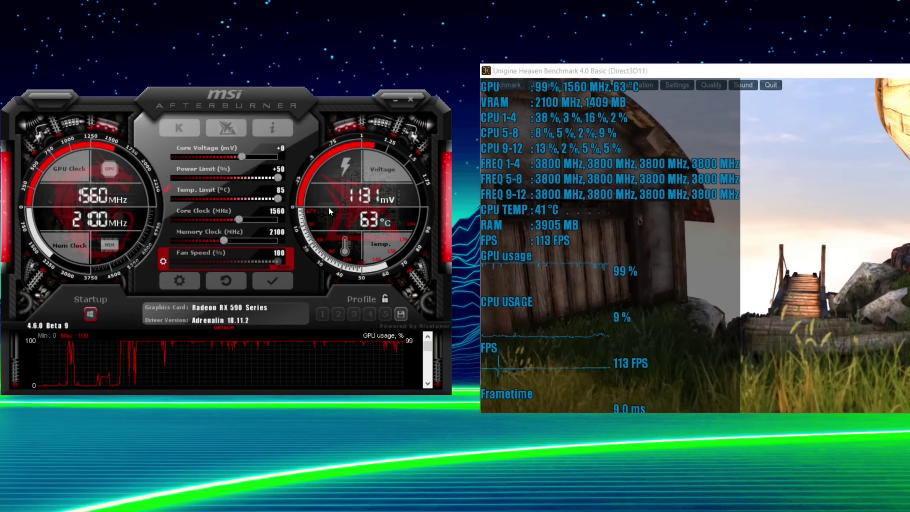
left_click(289, 264)
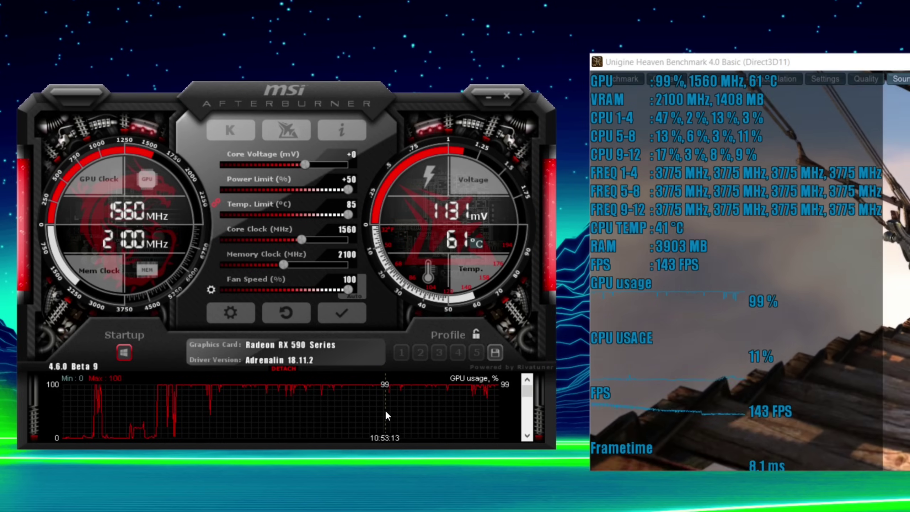
Set the memory clock to 2250 MHz and apply the change.
mouse_move(309, 361)
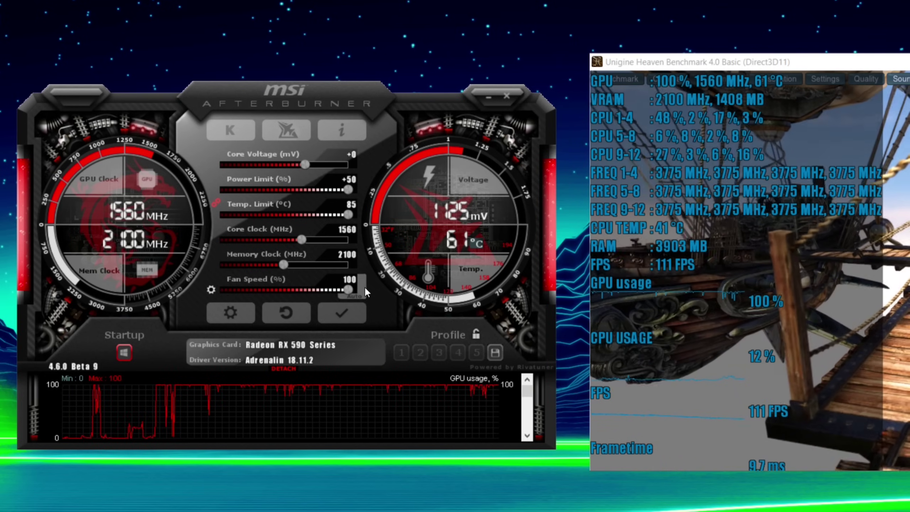
left_click(352, 255)
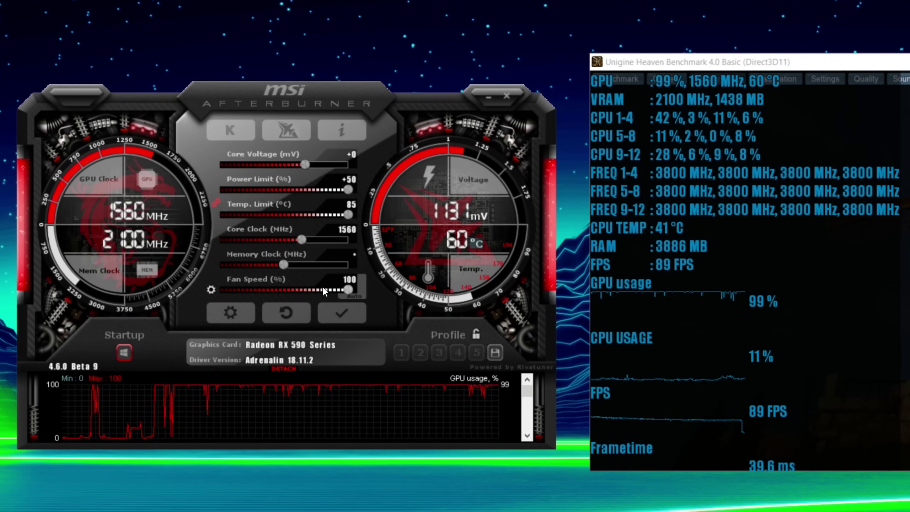
left_click_drag(368, 265, 366, 267)
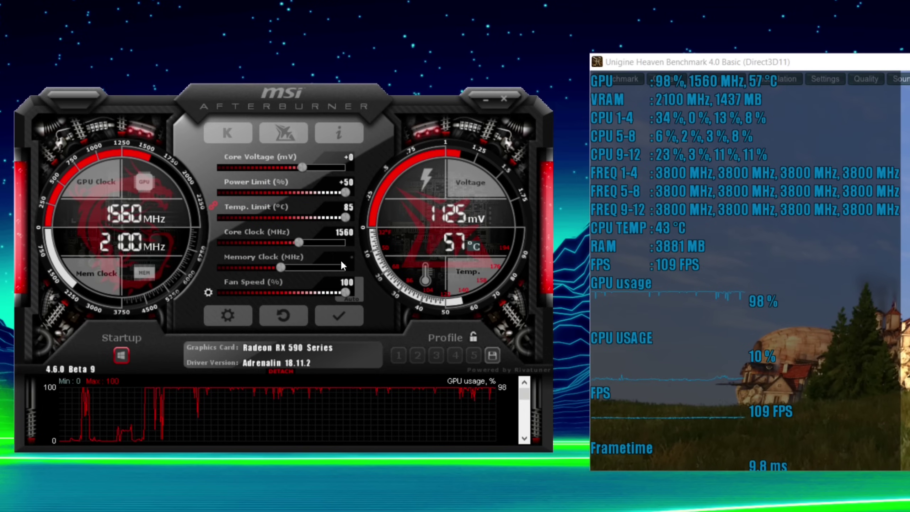
type("225")
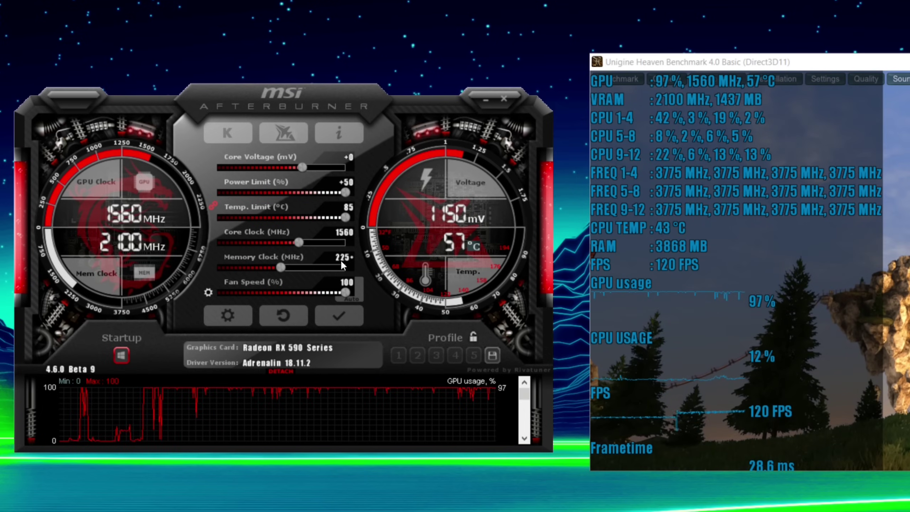
type("0")
key("Return")
left_click(349, 316)
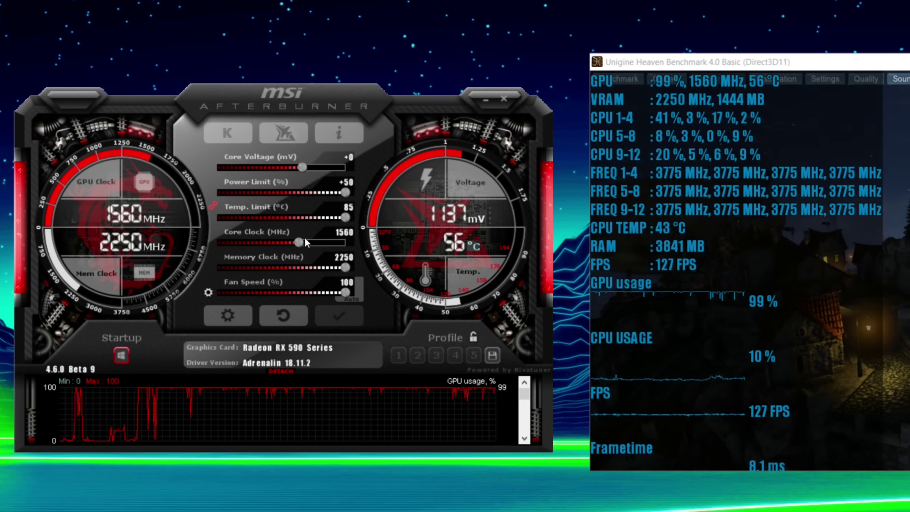
left_click(346, 233)
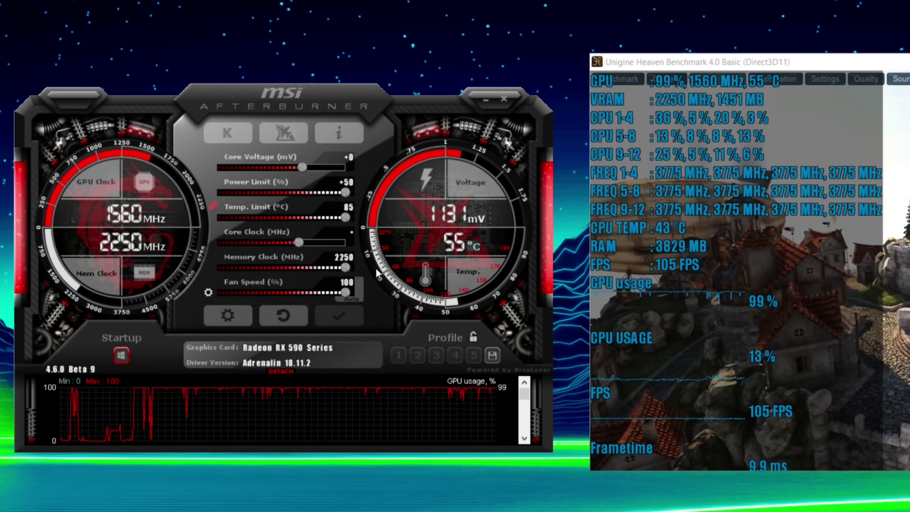
left_click_drag(381, 303, 379, 302)
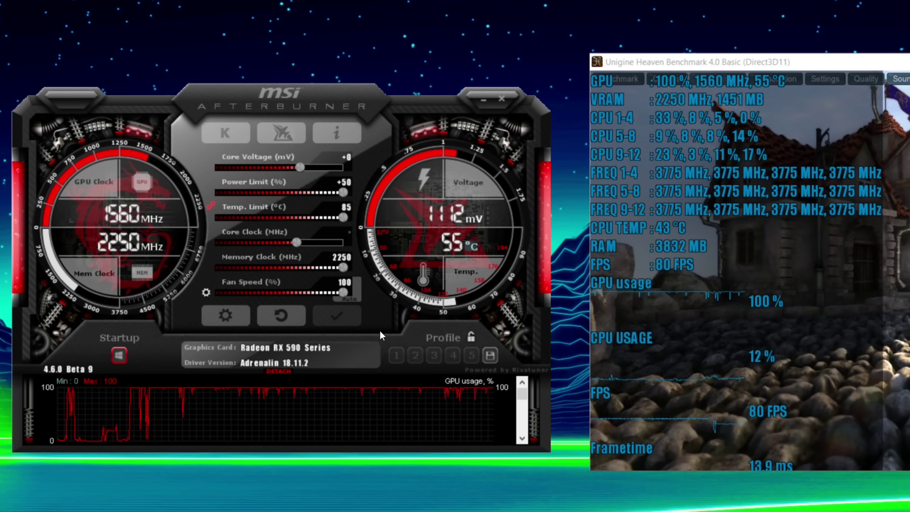
mouse_move(333, 240)
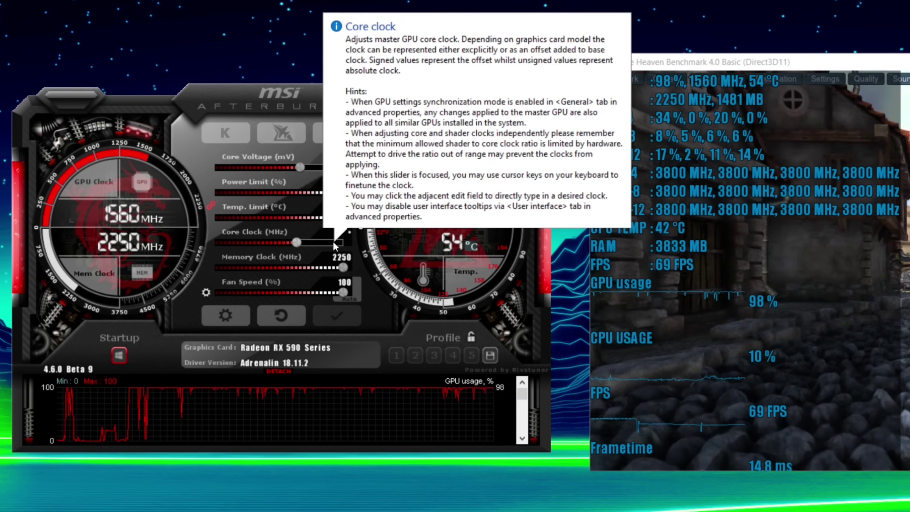
type("1660")
key("Return")
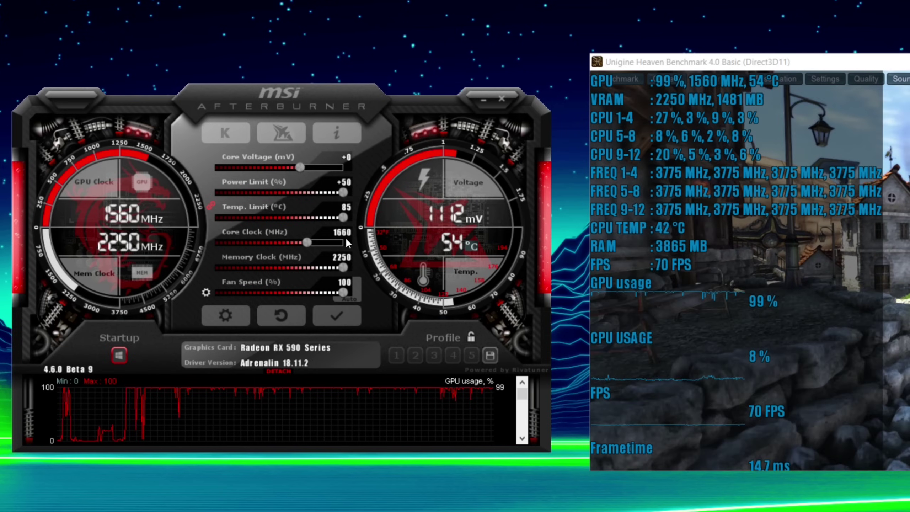
Set the core clock to 1600 MHz and apply it.
left_click(339, 227)
type("1600")
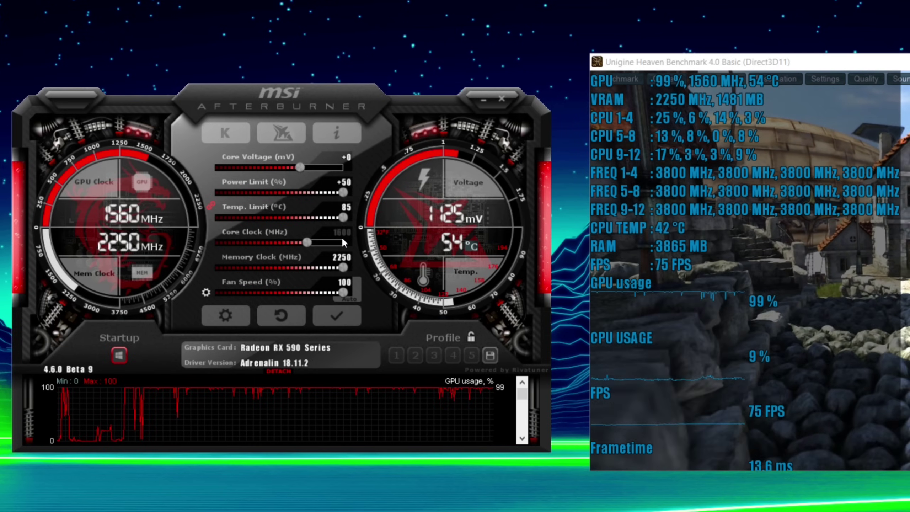
key("Return")
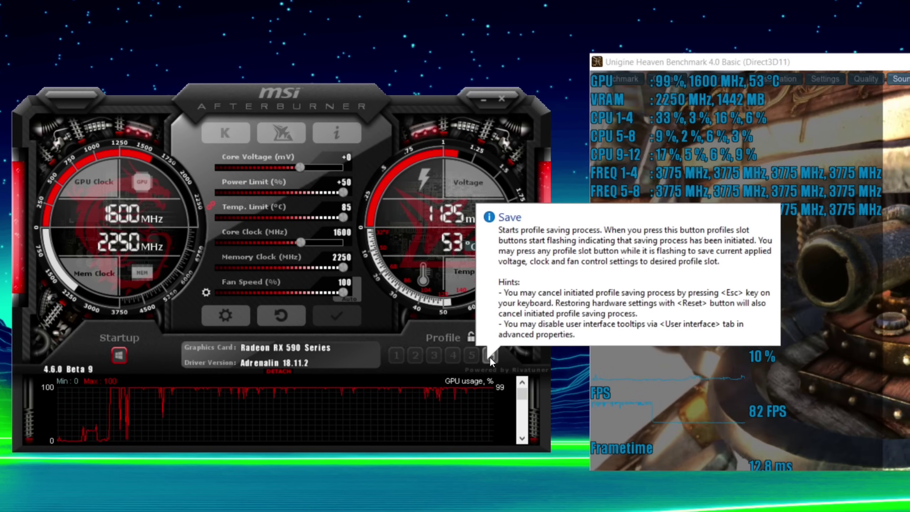
Save the current overclock settings to profile slot 1 and lock the profiles.
left_click(489, 357)
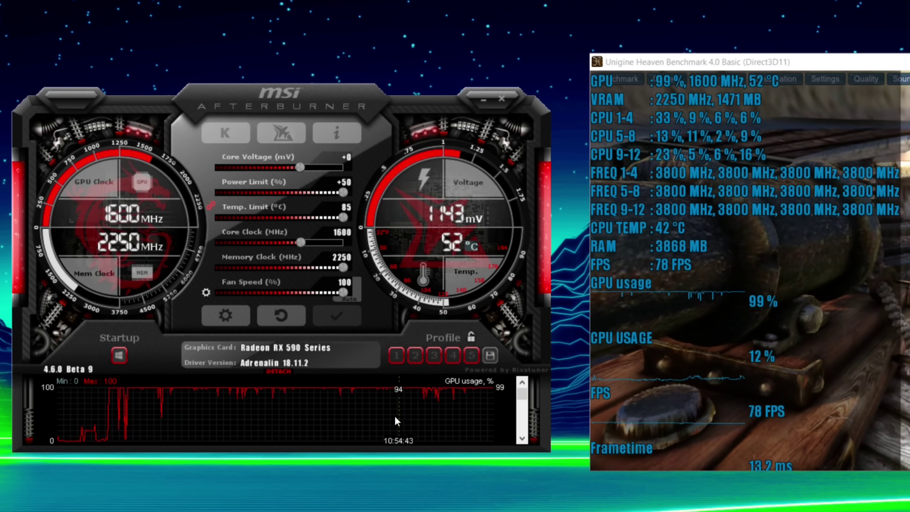
left_click(398, 363)
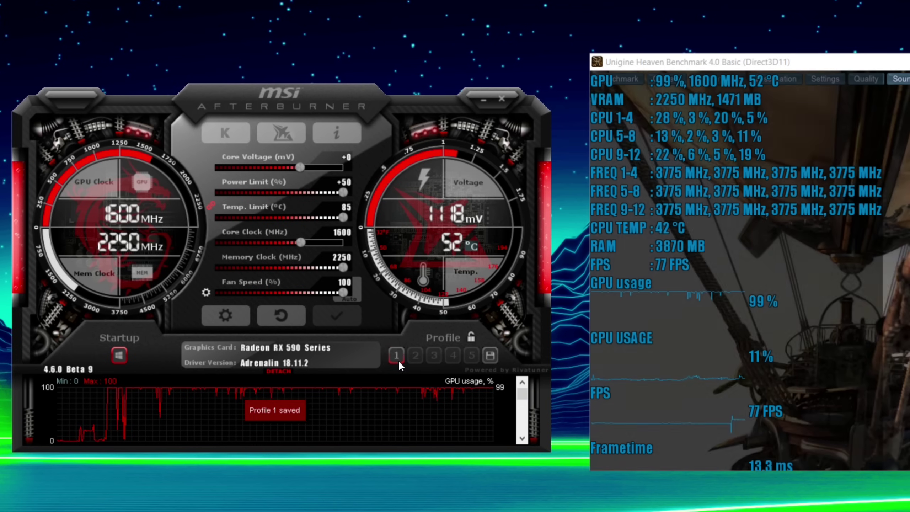
left_click(472, 335)
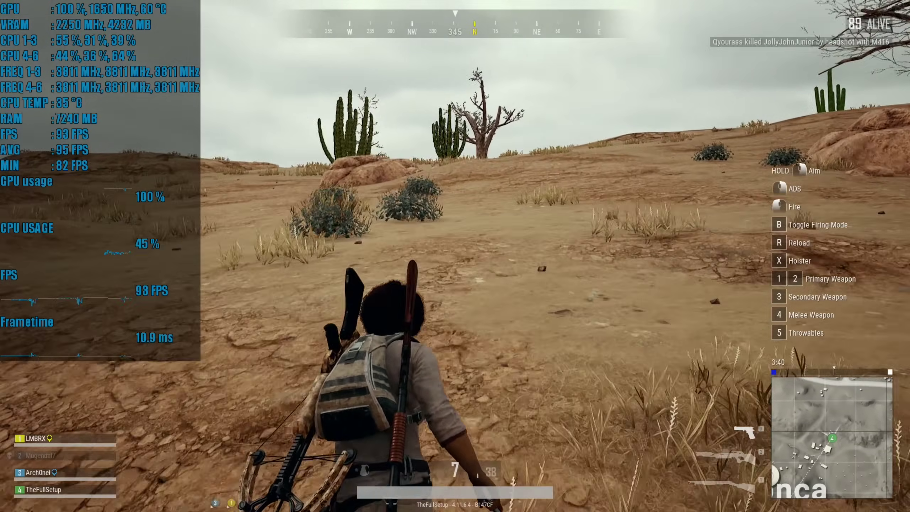
key("w")
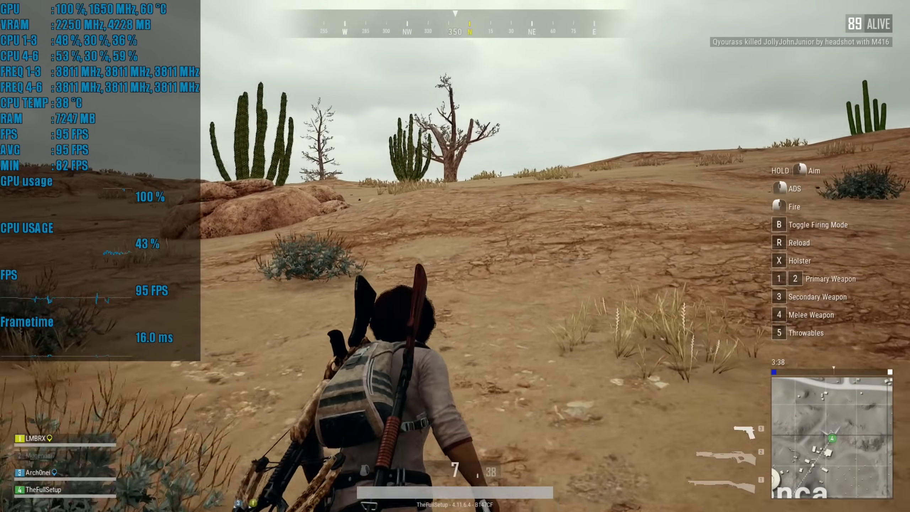
key("w")
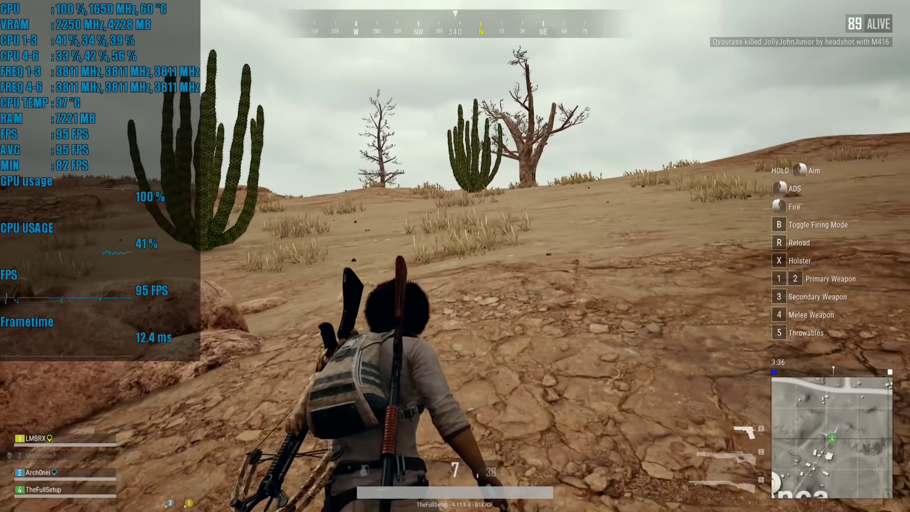
key("w")
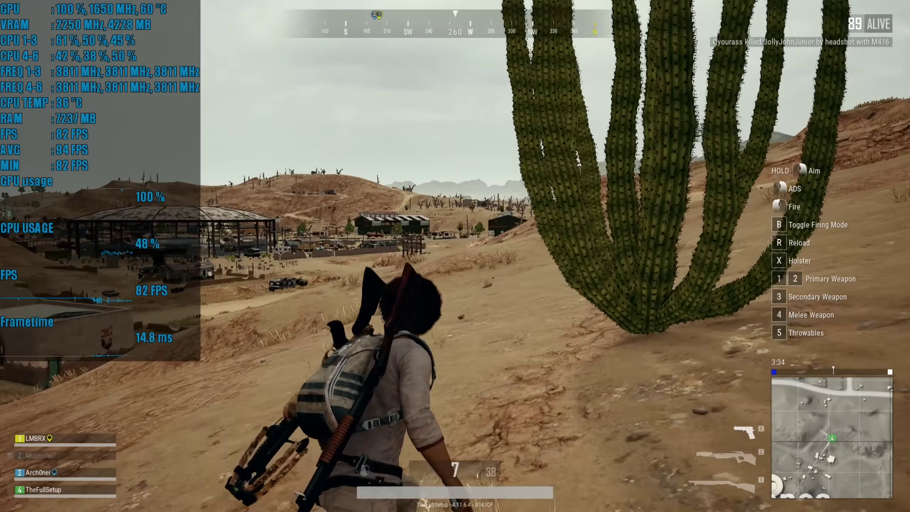
key("w")
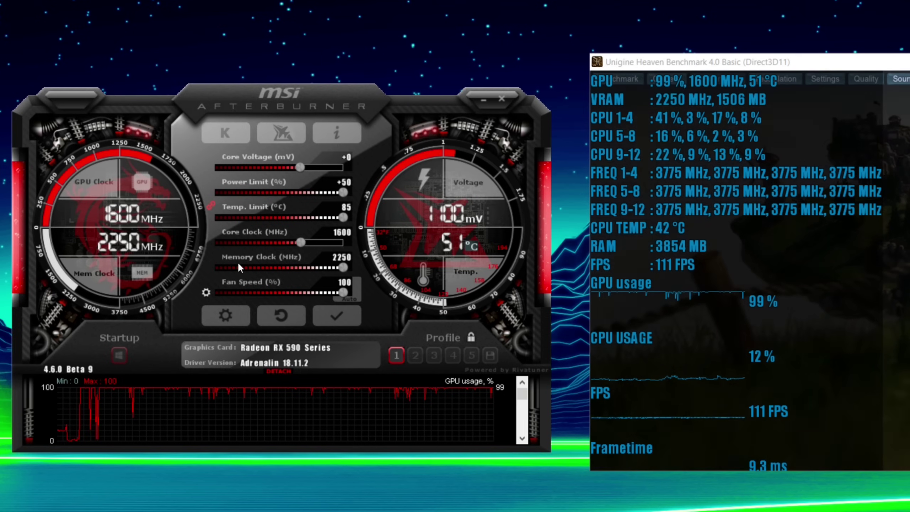
Raise the core voltage to +27 mV and set the core clock to 1625 MHz.
mouse_move(236, 266)
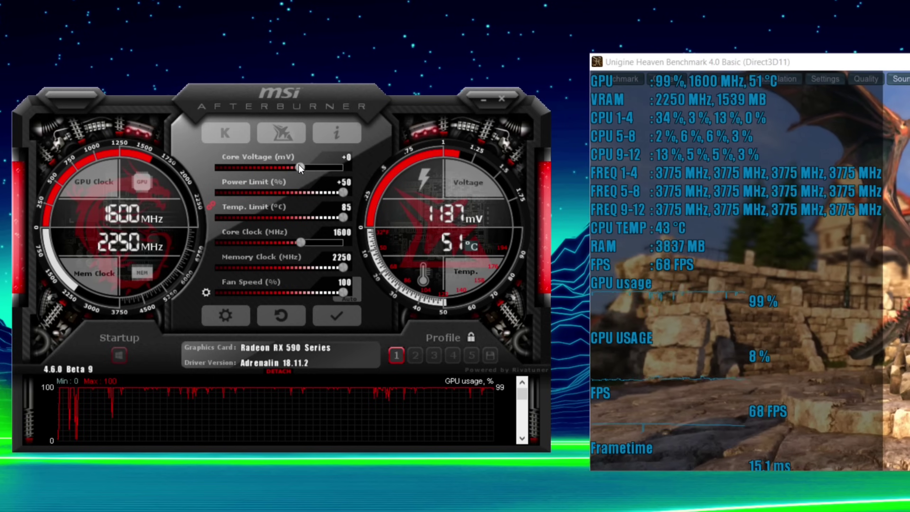
left_click_drag(300, 165, 311, 167)
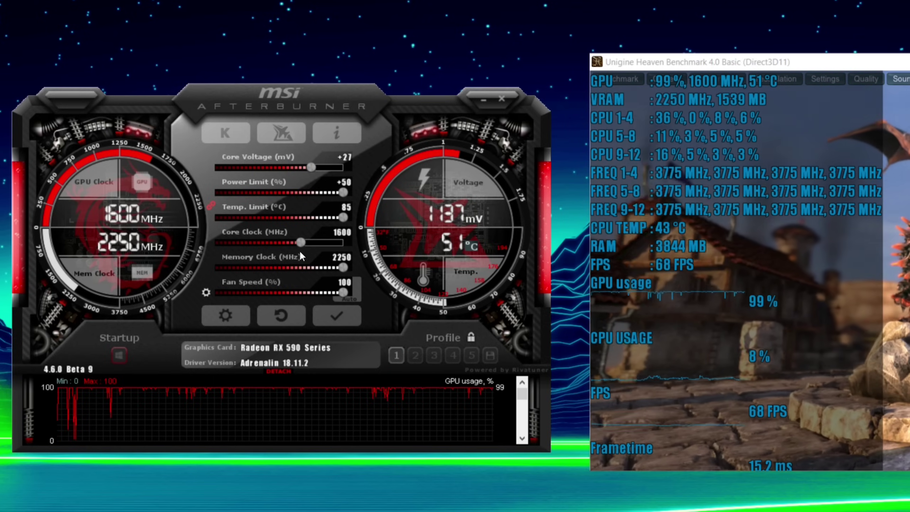
left_click(338, 235)
type("1")
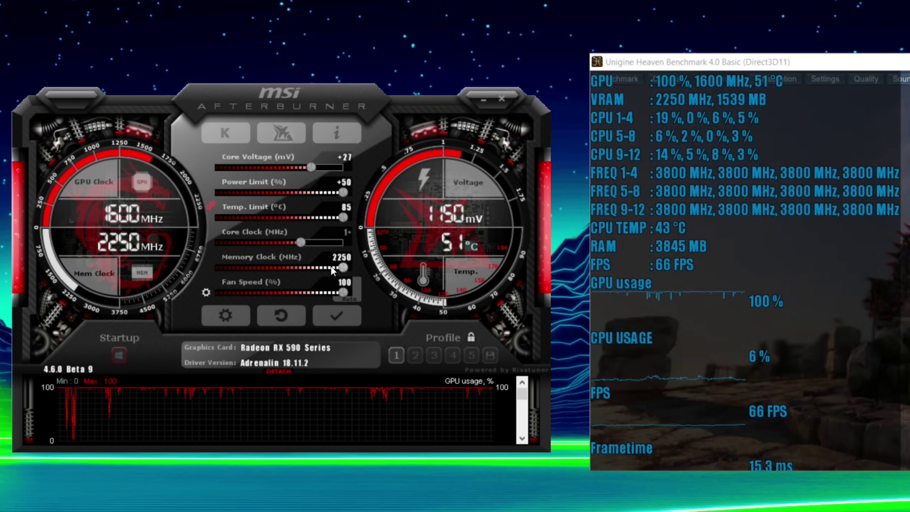
type("625")
key("Return")
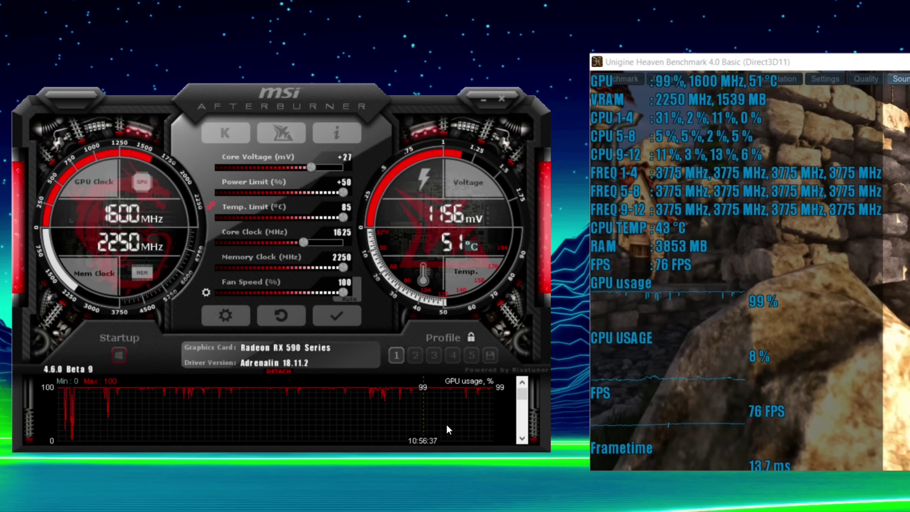
Apply the pending core voltage and the 1625 MHz core clock.
left_click(338, 313)
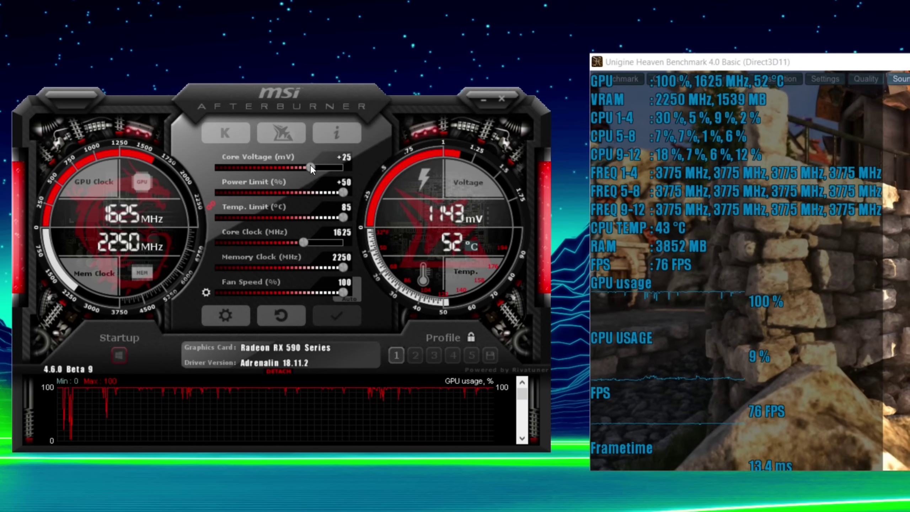
Try core voltage offsets of +100 and +80 mV, return to +100 mV, and re-enter a 1625 MHz core clock without applying.
left_click_drag(311, 168, 355, 168)
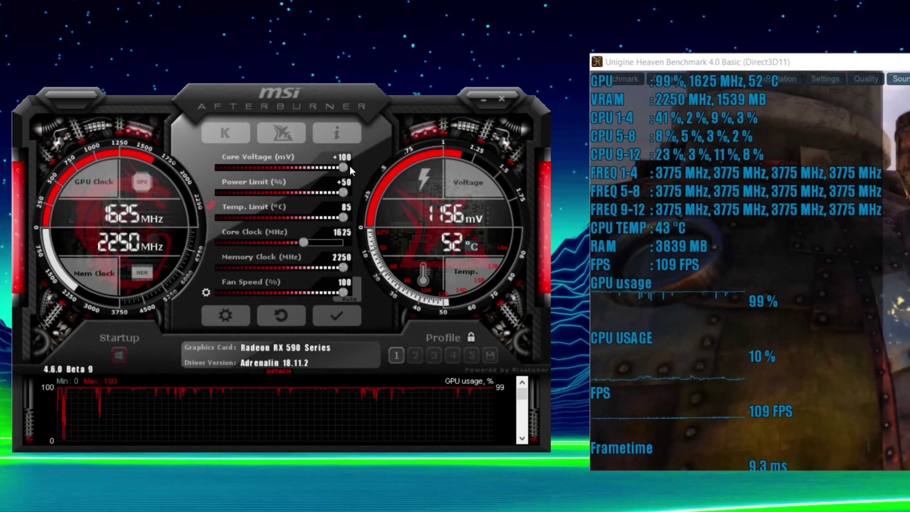
left_click_drag(346, 168, 338, 167)
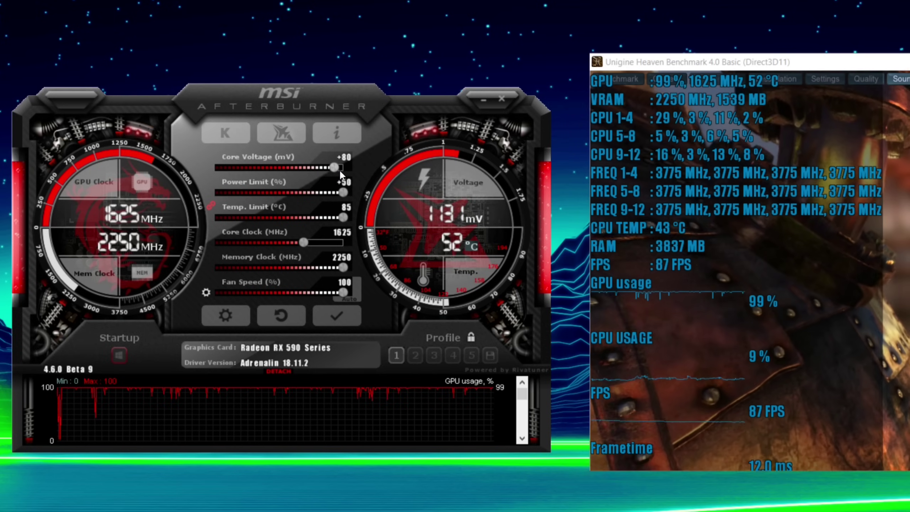
left_click_drag(335, 167, 346, 168)
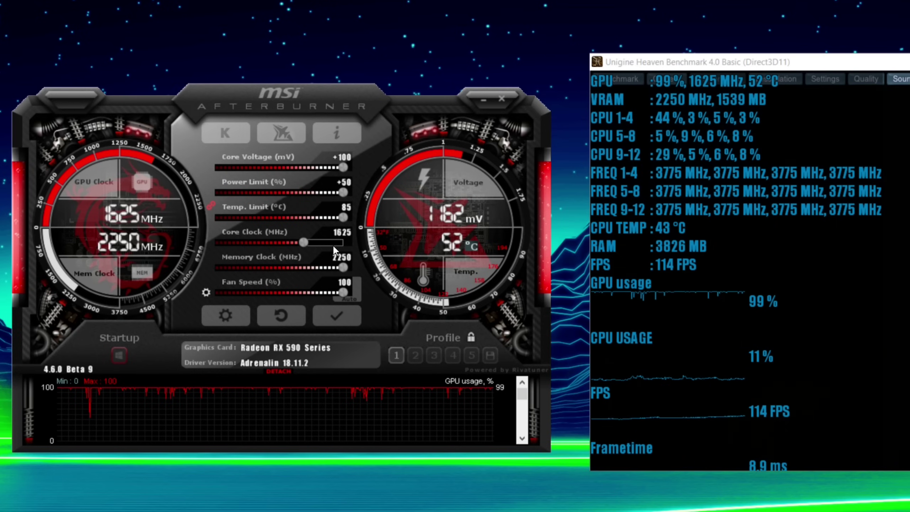
left_click(340, 232)
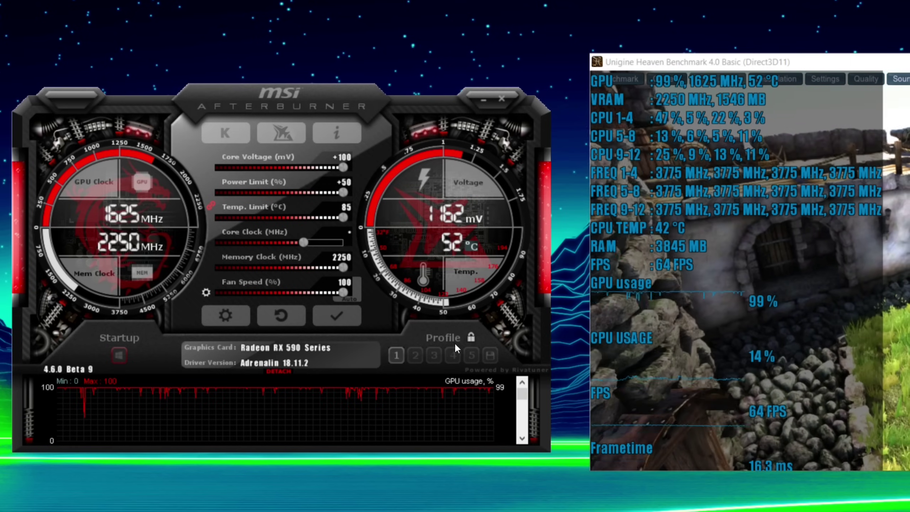
type("1625")
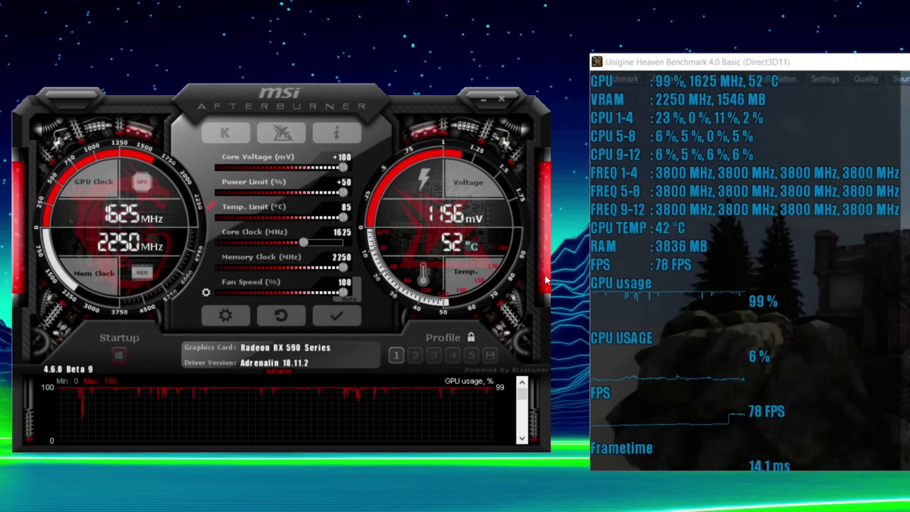
Unlock the profiles, store the applied 1625 MHz overclock in profile slot 2, and lock the profiles again.
left_click(475, 337)
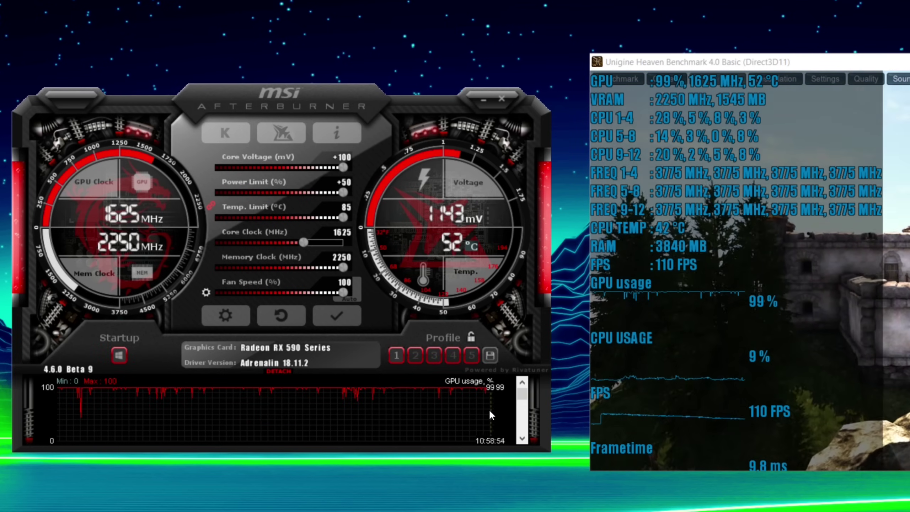
left_click(416, 356)
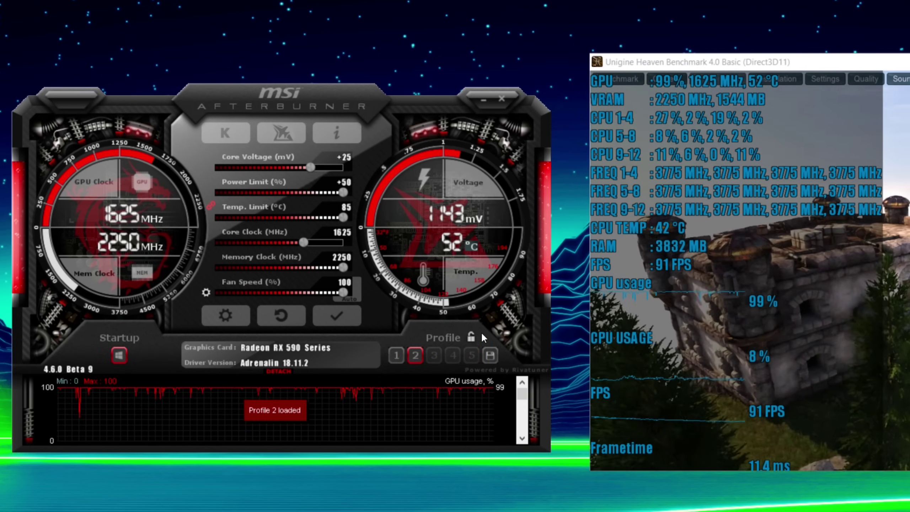
left_click(475, 338)
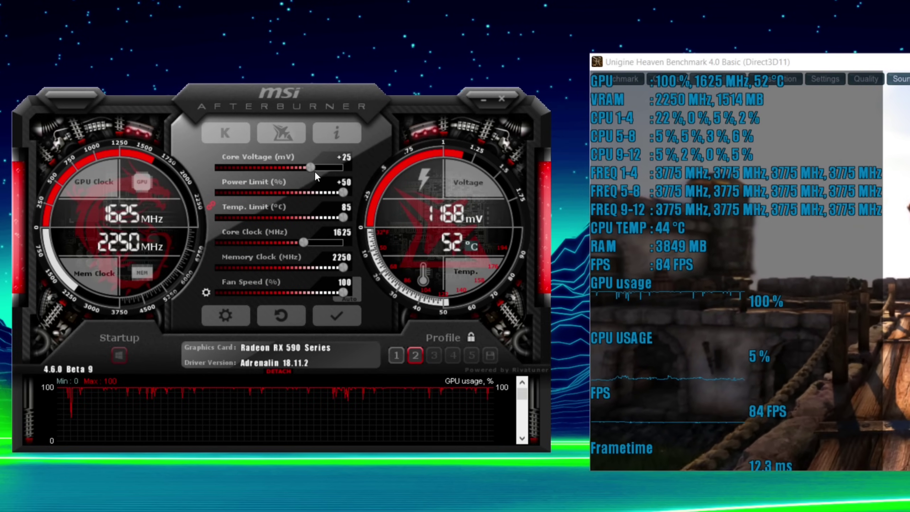
Raise the core voltage to +100 mV and the core clock to 1650 MHz, and apply both changes.
left_click_drag(310, 167, 354, 166)
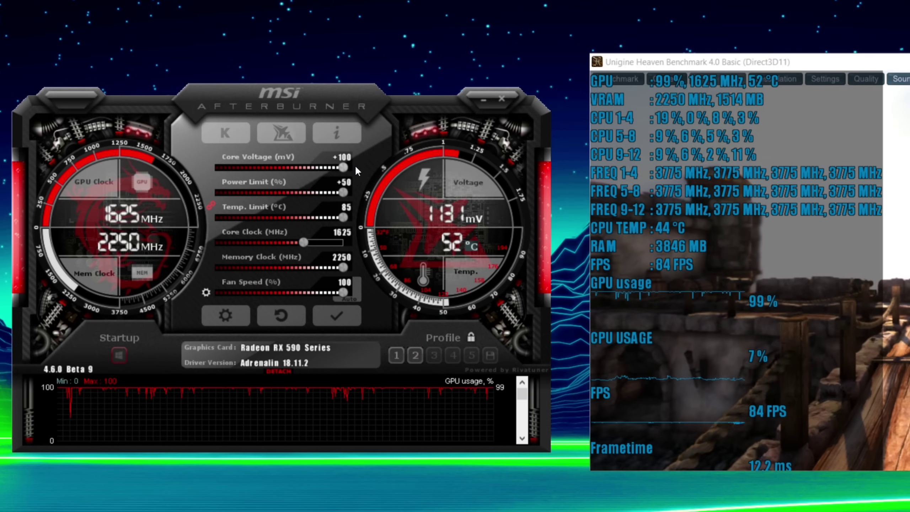
left_click(349, 316)
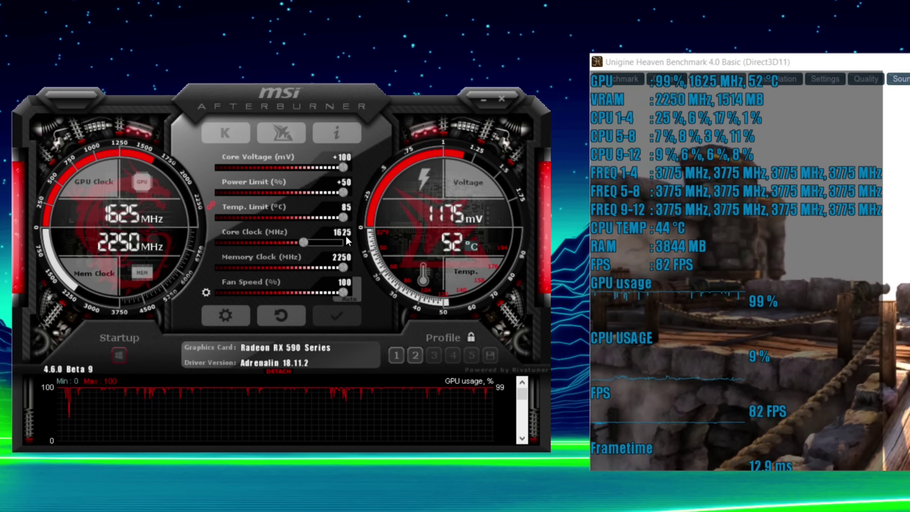
left_click(333, 236)
type("16")
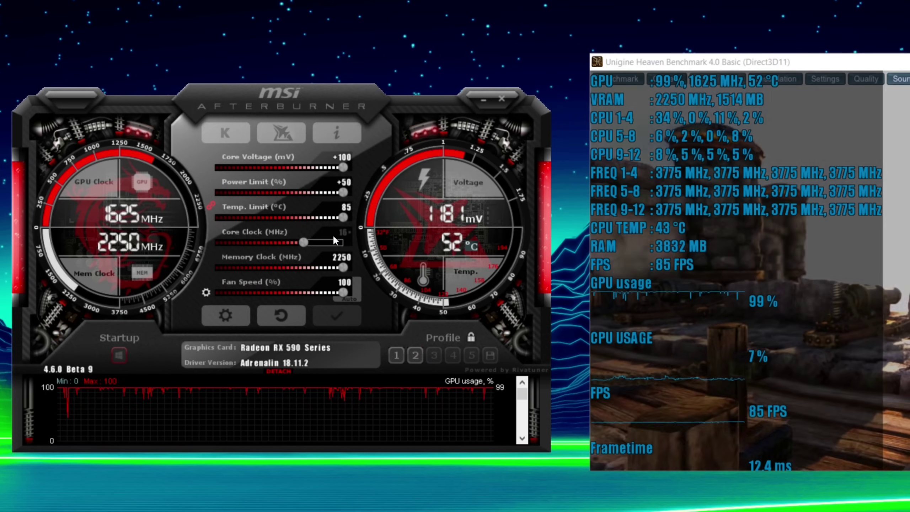
type("50")
key("Return")
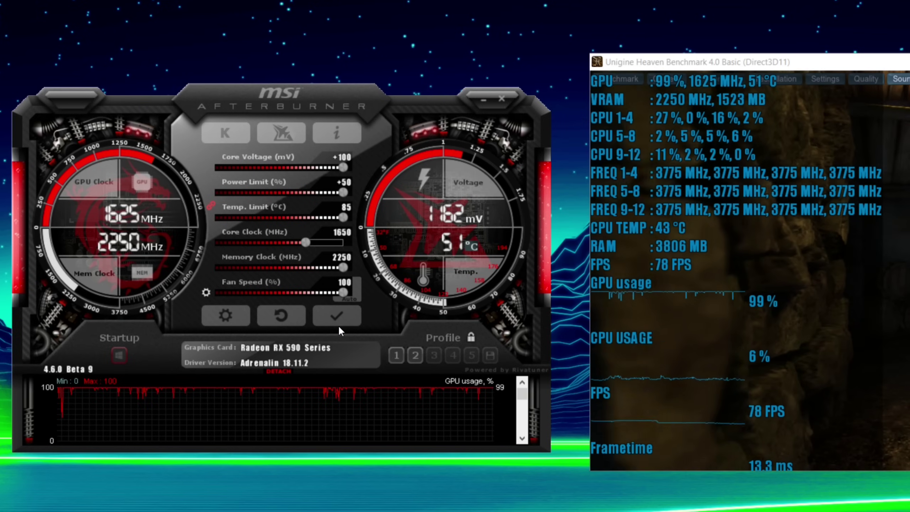
left_click(339, 322)
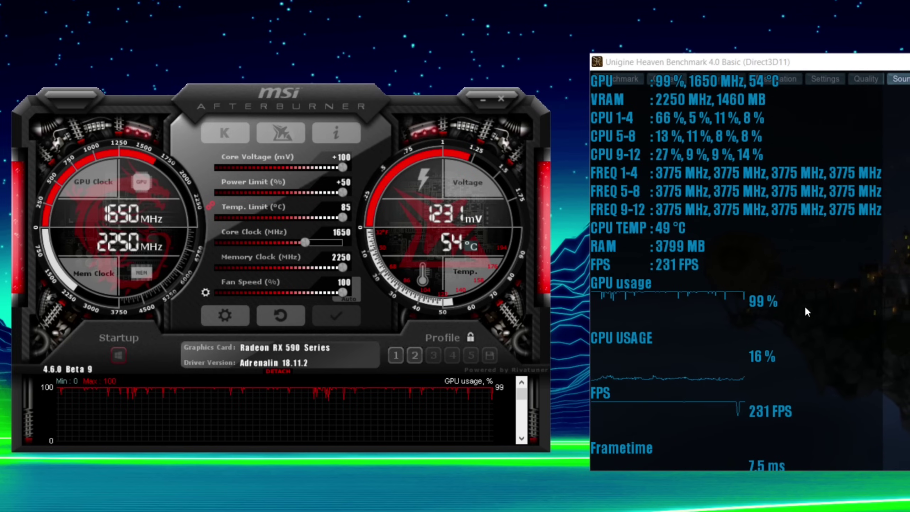
Unlock the profiles, store the 1650 MHz overclock in profile slot 3, and lock the profiles again.
left_click(471, 337)
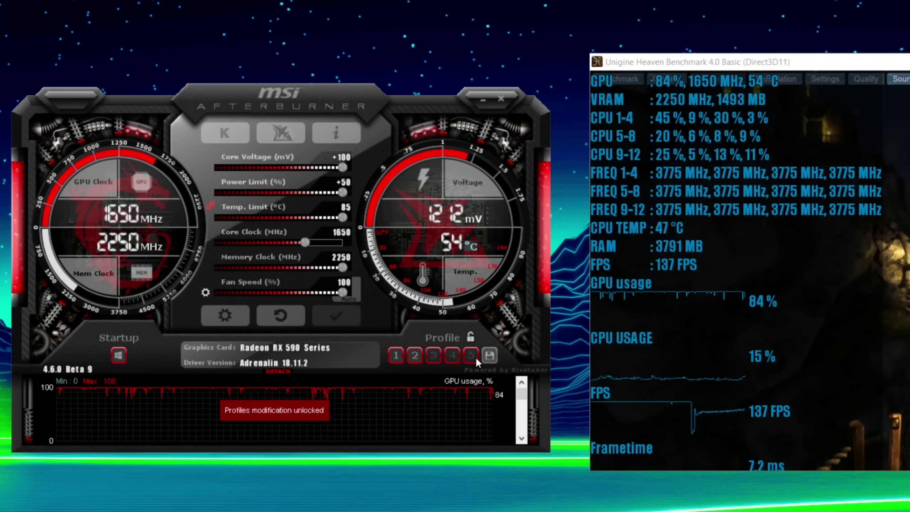
left_click(433, 354)
left_click(434, 354)
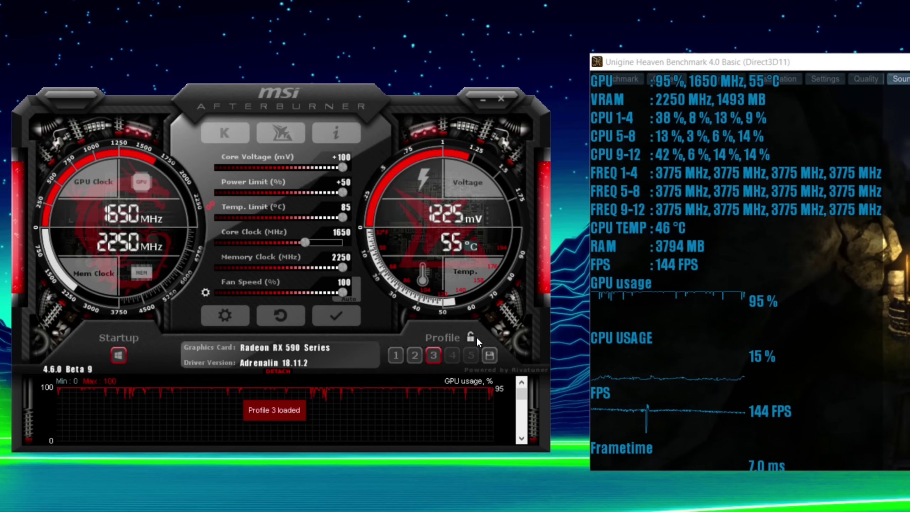
left_click(476, 337)
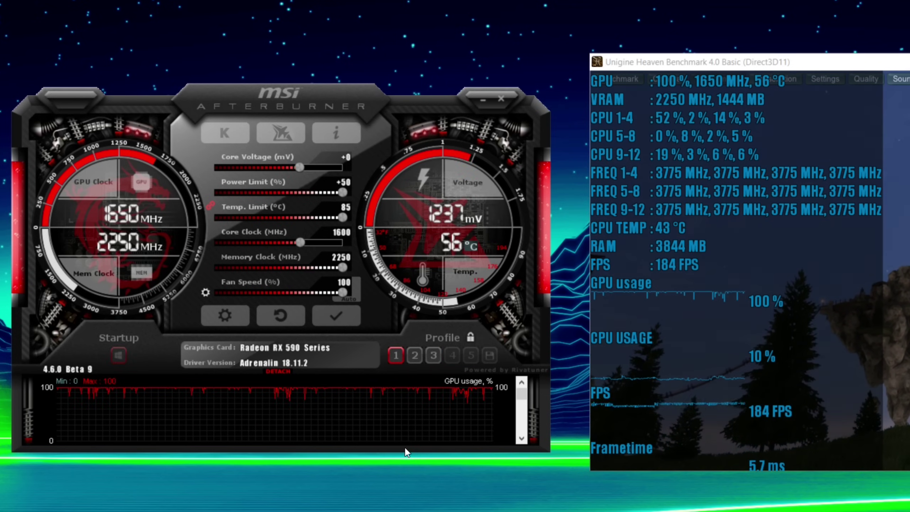
Load profiles 2 and 3 in turn to review their saved overclock settings.
left_click(414, 356)
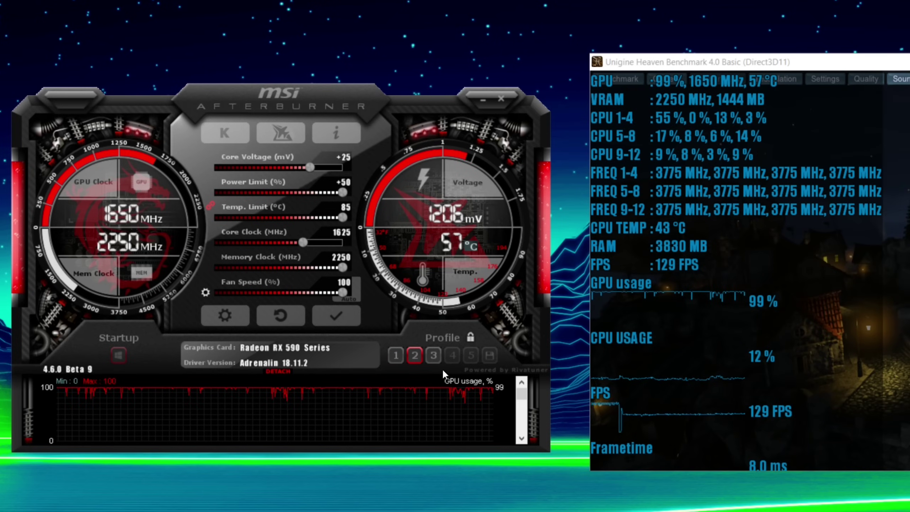
left_click(433, 355)
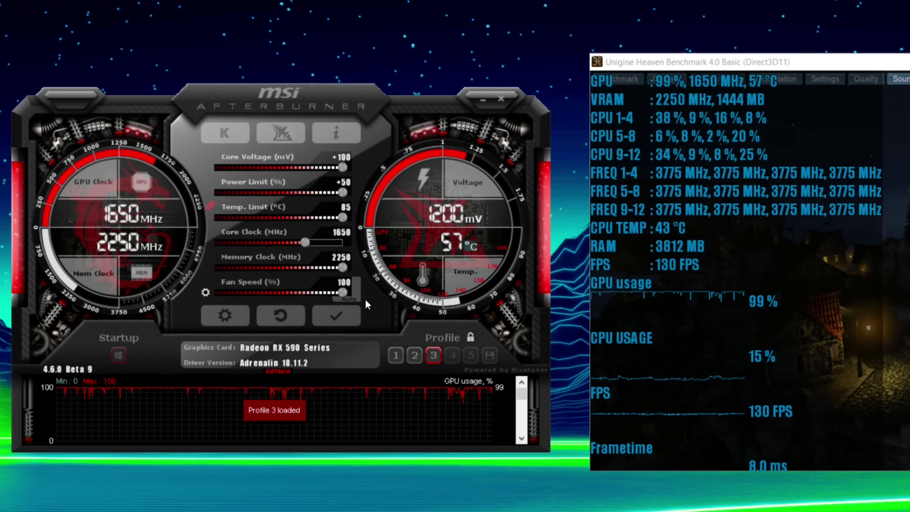